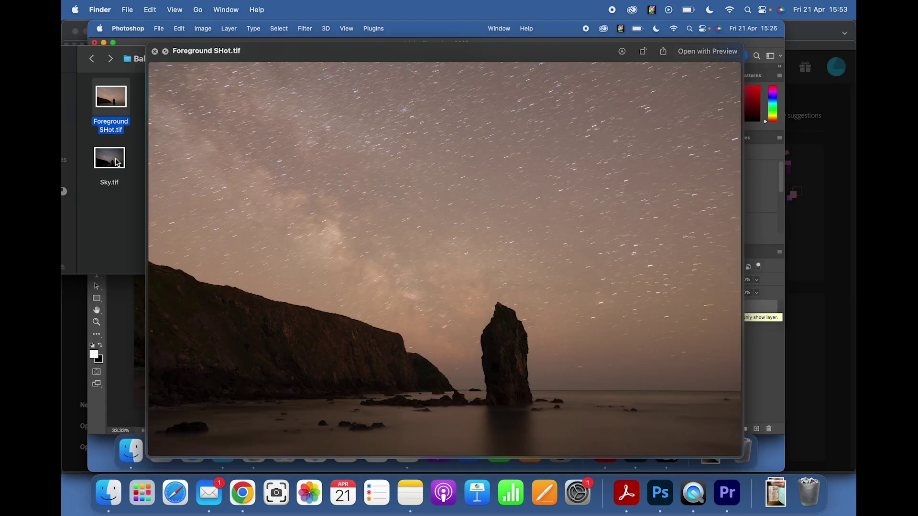
# - Preview Foreground SHot.tif and Sky.tif in turn to compare the two source images
pyautogui.click(111, 158)
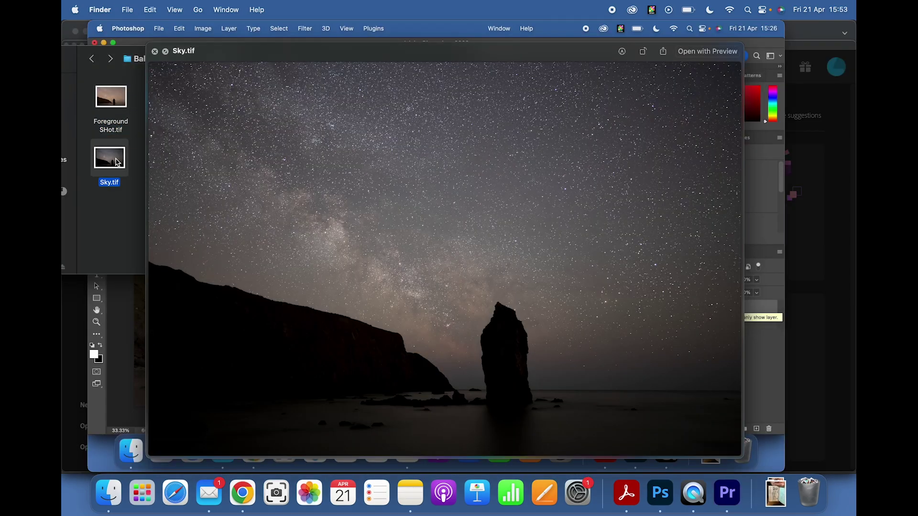
pyautogui.click(112, 99)
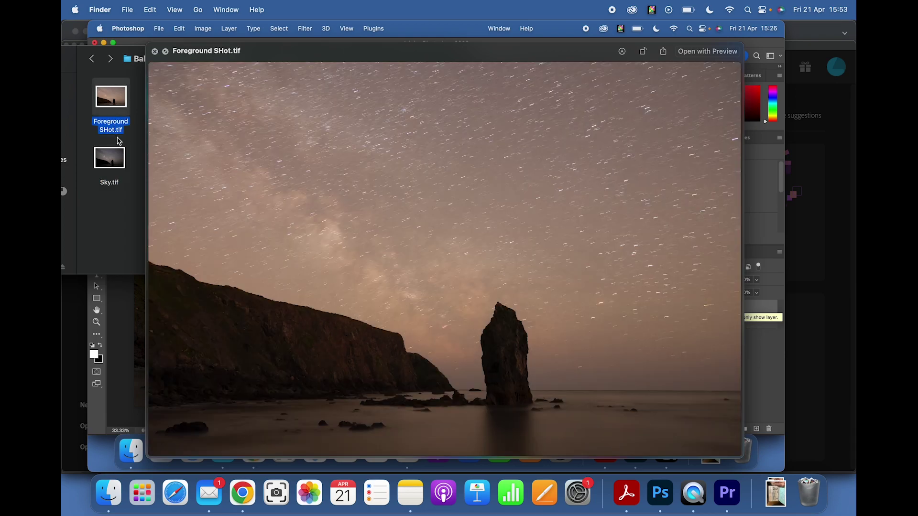
pyautogui.click(116, 167)
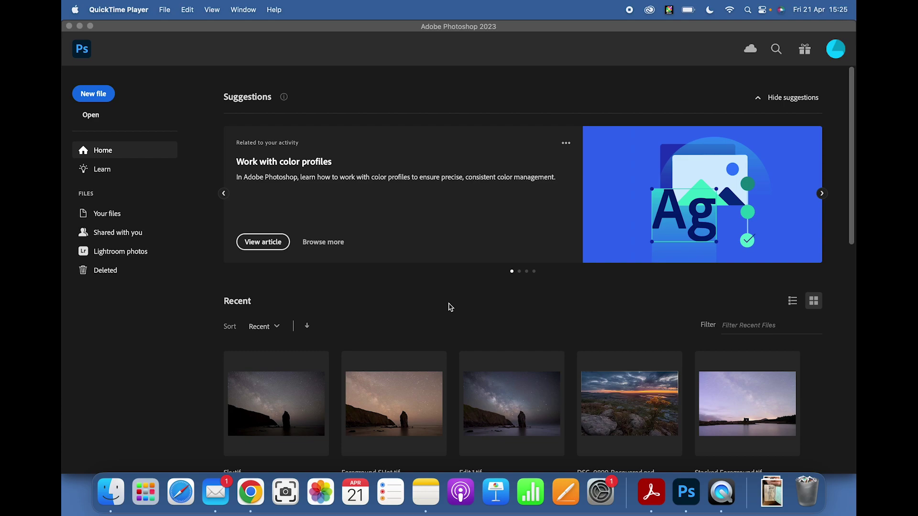
# - Switch to Photoshop and start the Load Files into Stack script
pyautogui.click(173, 30)
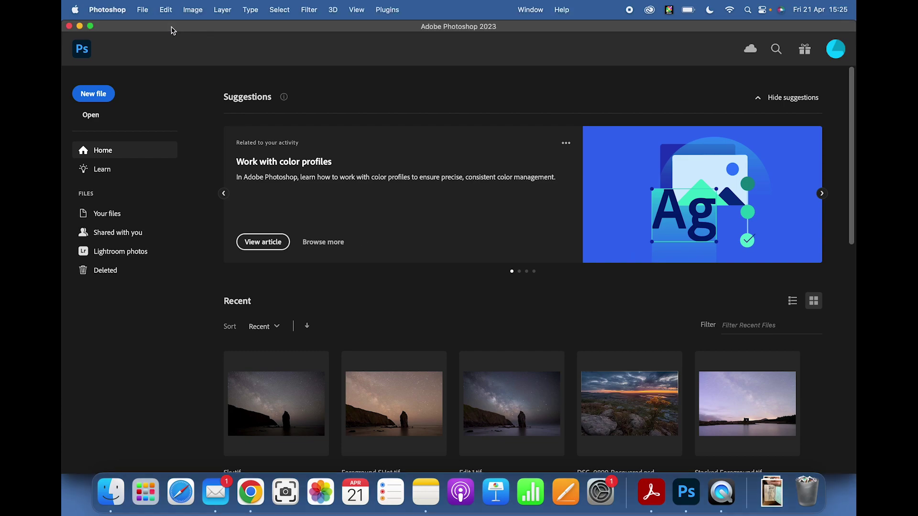
pyautogui.click(149, 12)
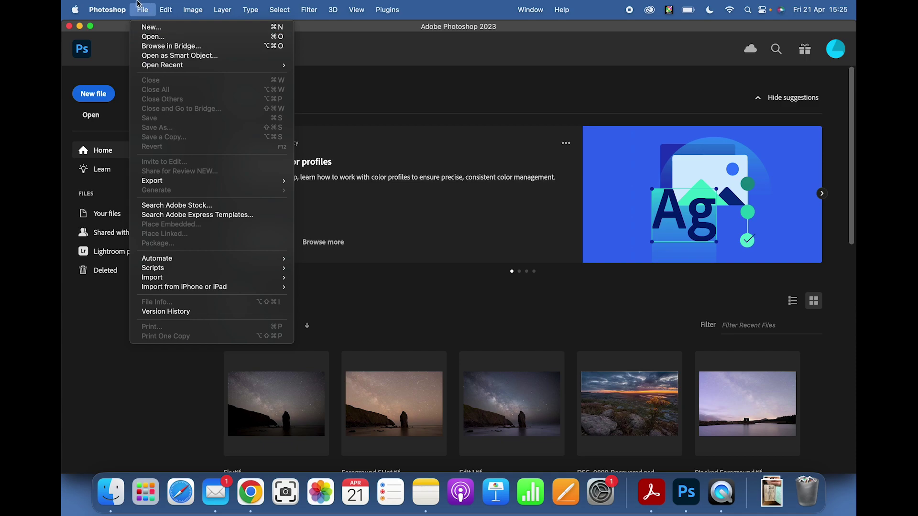
pyautogui.click(357, 62)
pyautogui.click(143, 9)
pyautogui.moveTo(225, 268)
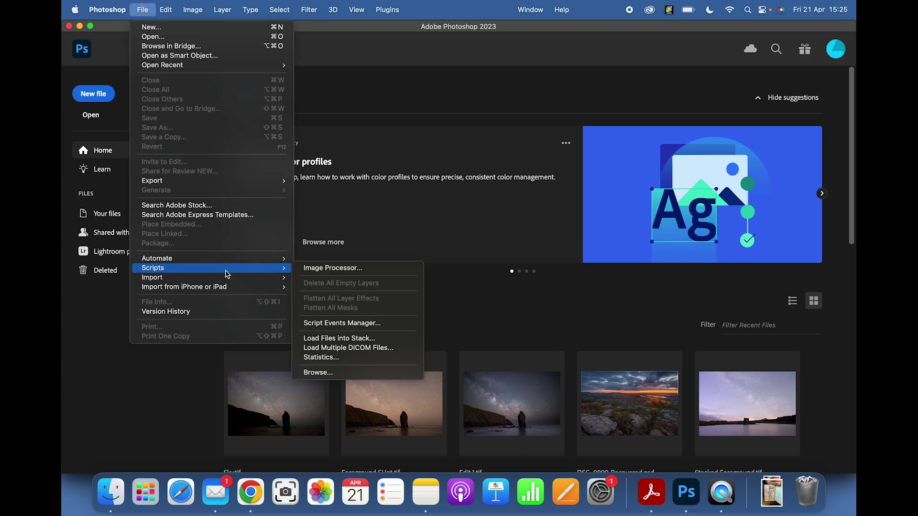
pyautogui.click(331, 337)
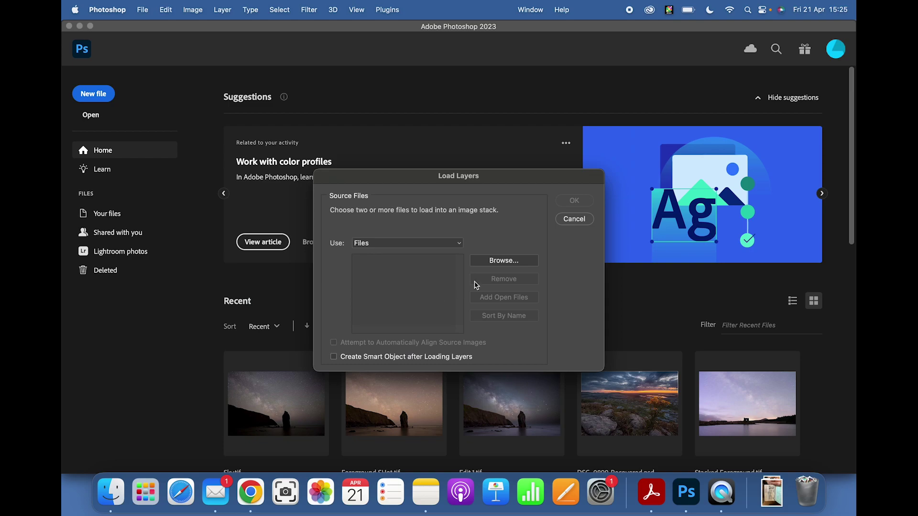
# - Choose Foreground SHot.tif and Sky.tif as source files and load them as layers of one document
pyautogui.click(500, 263)
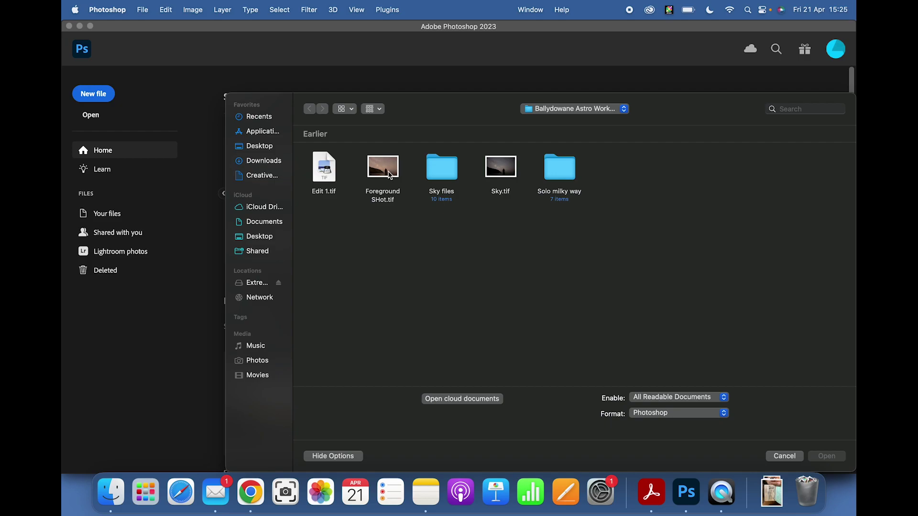
pyautogui.click(385, 172)
pyautogui.click(405, 221)
pyautogui.click(385, 174)
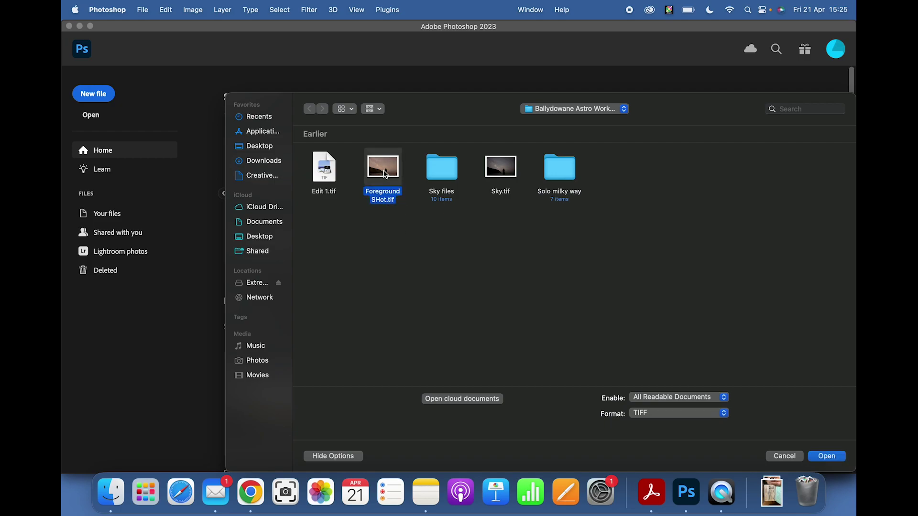
pyautogui.click(501, 172)
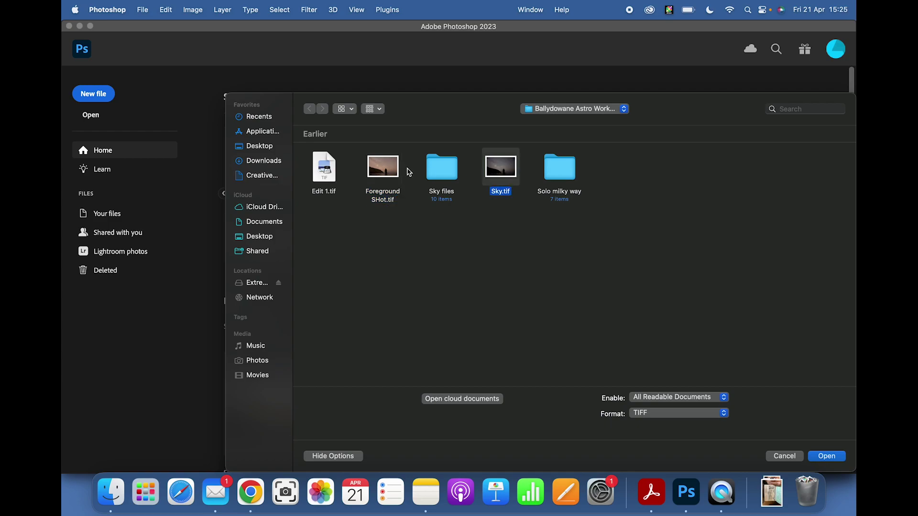
pyautogui.keyDown('super'); pyautogui.click(392, 172); pyautogui.keyUp('super')
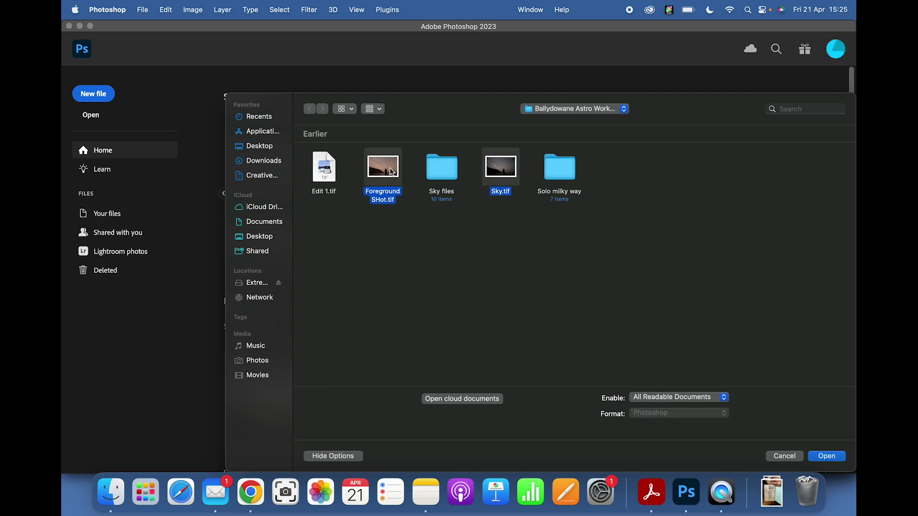
pyautogui.doubleClick(500, 169)
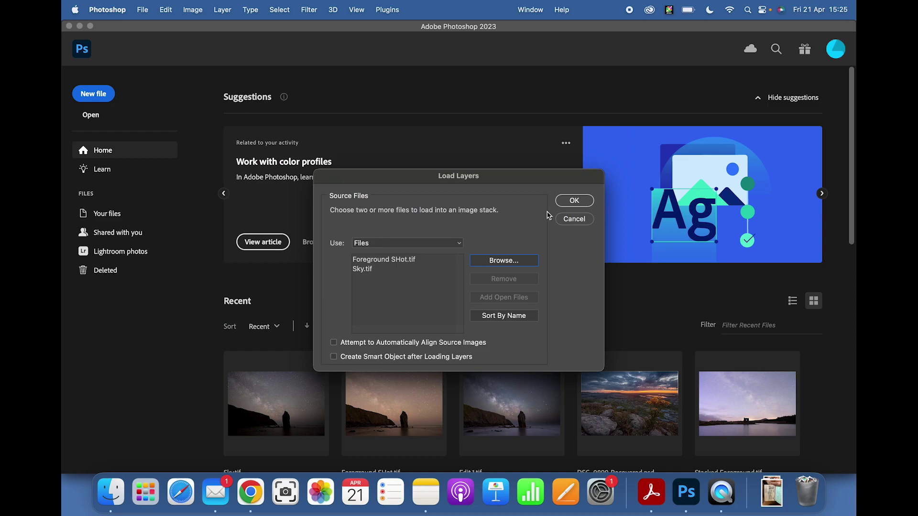
pyautogui.click(576, 202)
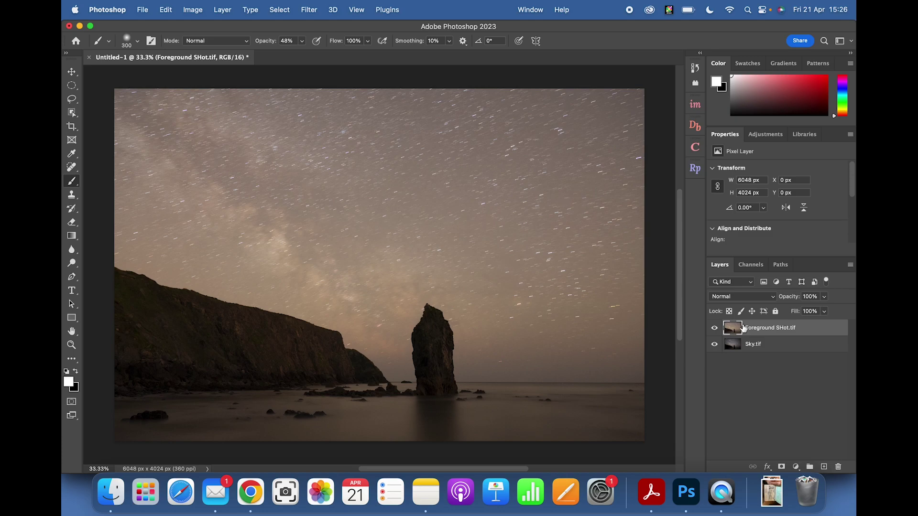
# - Toggle the Foreground SHot.tif layer's visibility to compare the two exposures across the whole image
pyautogui.click(714, 329)
pyautogui.click(714, 329)
pyautogui.click(715, 329)
pyautogui.click(714, 329)
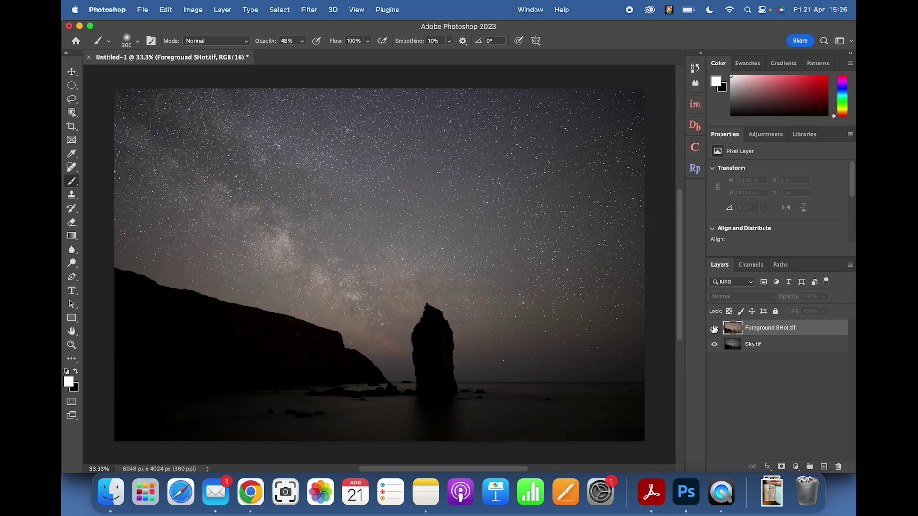
pyautogui.click(714, 329)
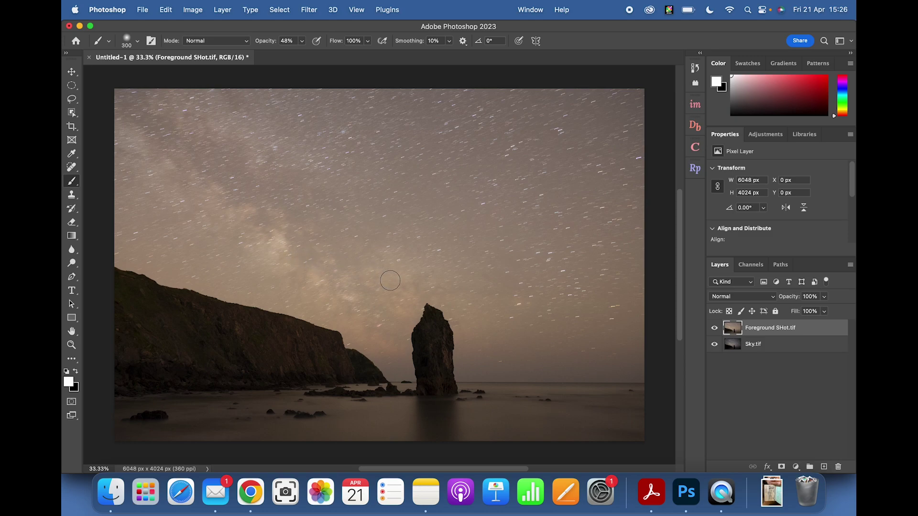
pyautogui.click(714, 330)
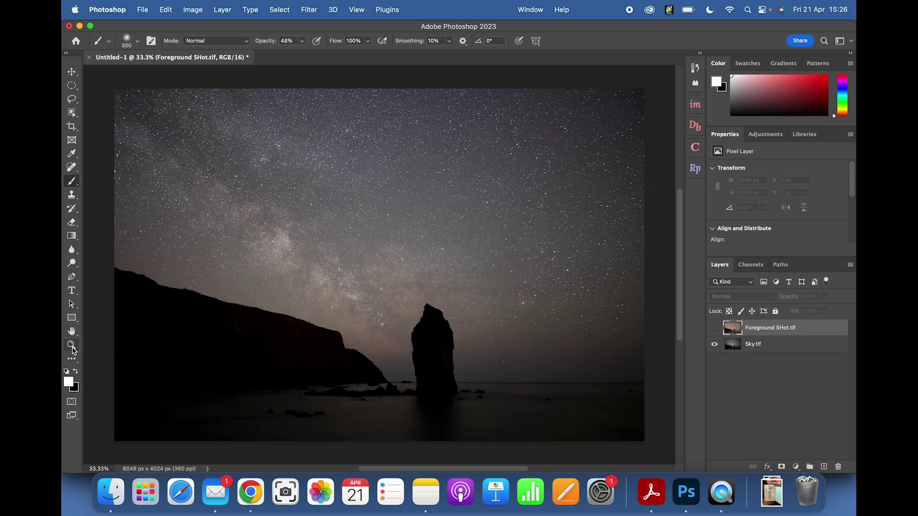
# - Compare the star trails and rock alignment near the sea stack by toggling the Foreground SHot.tif layer up close and in full view
pyautogui.click(71, 345)
pyautogui.moveTo(446, 326); pyautogui.dragTo(508, 326)
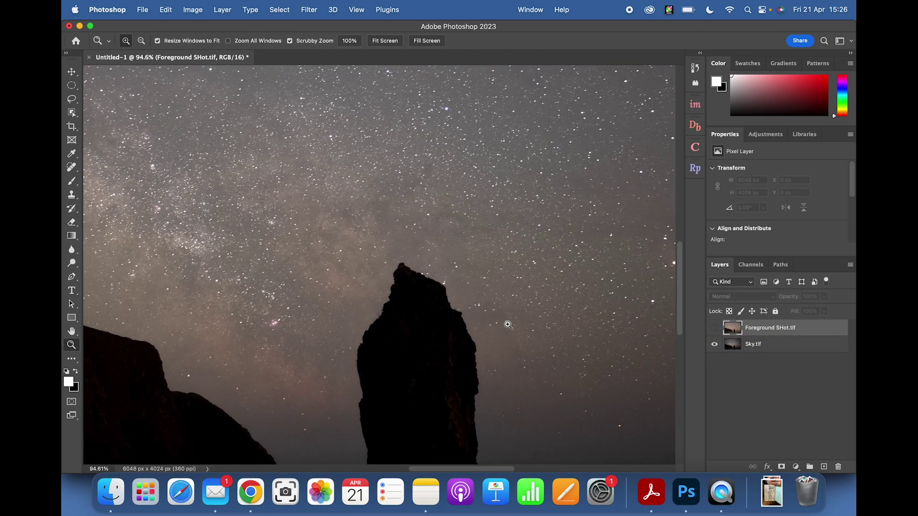
pyautogui.click(713, 328)
pyautogui.click(713, 330)
pyautogui.click(713, 329)
pyautogui.click(713, 329)
pyautogui.click(713, 330)
pyautogui.click(712, 329)
pyautogui.click(713, 329)
pyautogui.click(713, 329)
pyautogui.click(713, 329)
pyautogui.click(713, 329)
pyautogui.click(713, 330)
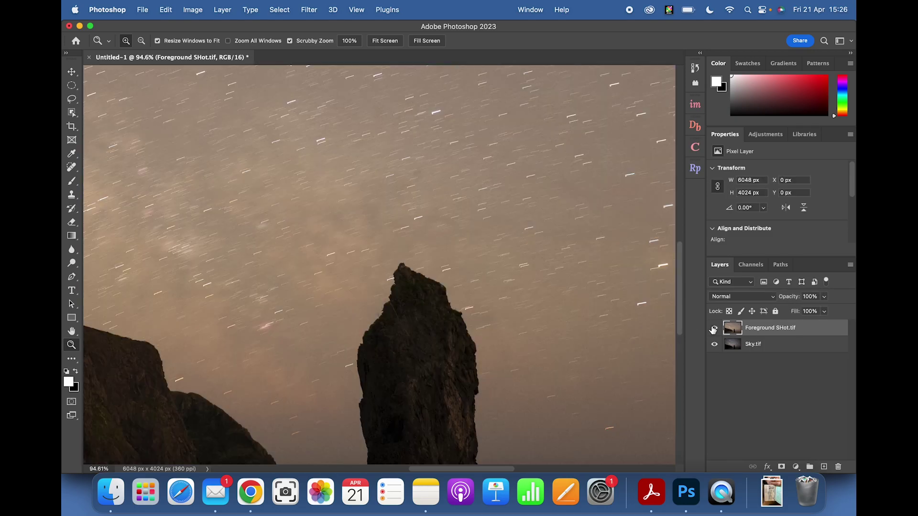
pyautogui.click(713, 329)
pyautogui.click(712, 330)
pyautogui.click(713, 330)
pyautogui.click(383, 41)
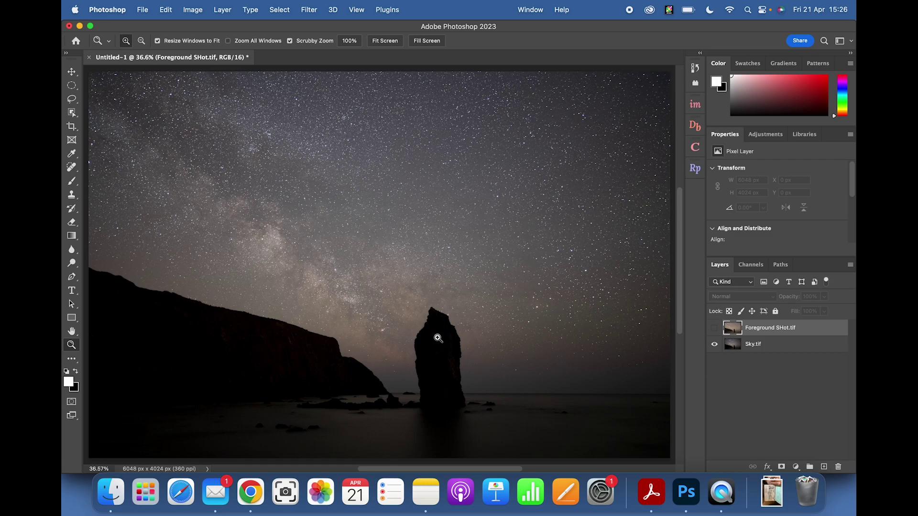
pyautogui.click(714, 328)
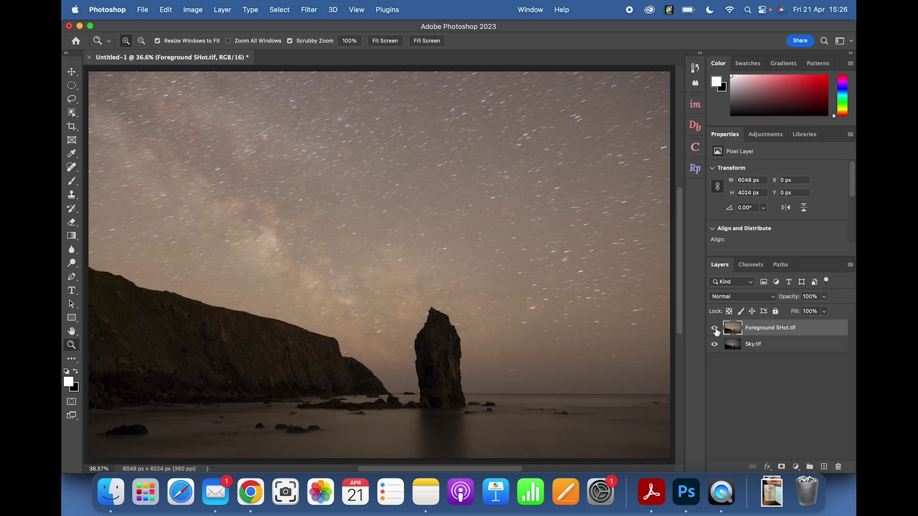
pyautogui.click(714, 329)
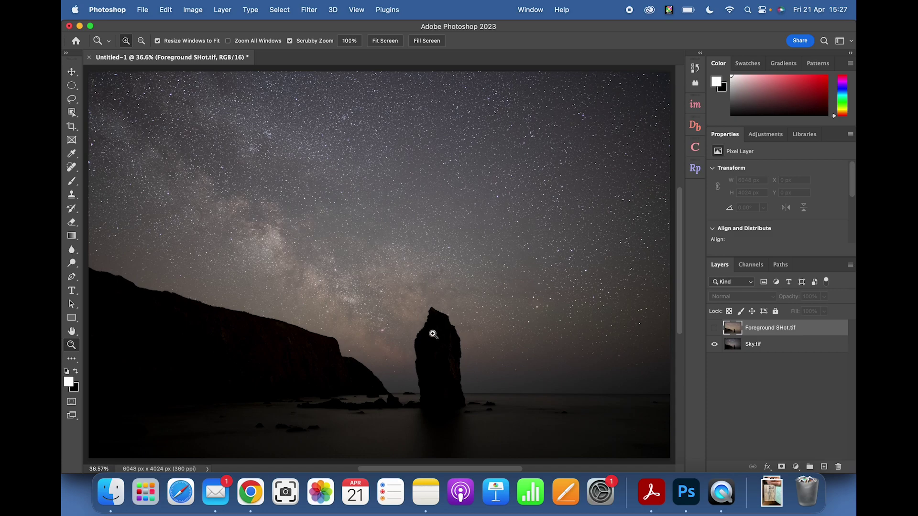
# - Move the Foreground SHot.tif layer below Sky.tif, make it visible and hide the Sky.tif layer
pyautogui.moveTo(782, 328); pyautogui.dragTo(781, 349)
pyautogui.click(714, 344)
pyautogui.click(714, 328)
pyautogui.click(714, 328)
pyautogui.click(714, 328)
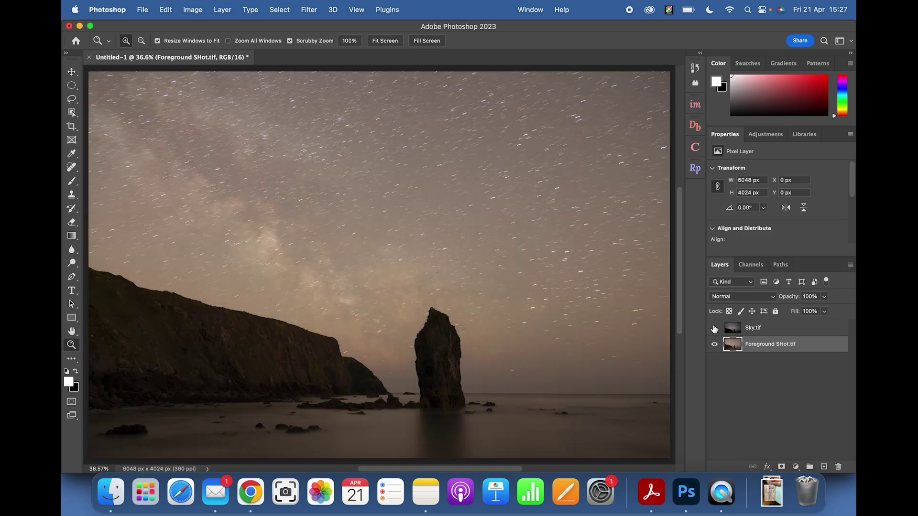
pyautogui.click(714, 328)
pyautogui.click(714, 328)
# - Select the sky in the foreground image, then show the Sky.tif layer and mask it with that selection
pyautogui.click(277, 10)
pyautogui.click(294, 142)
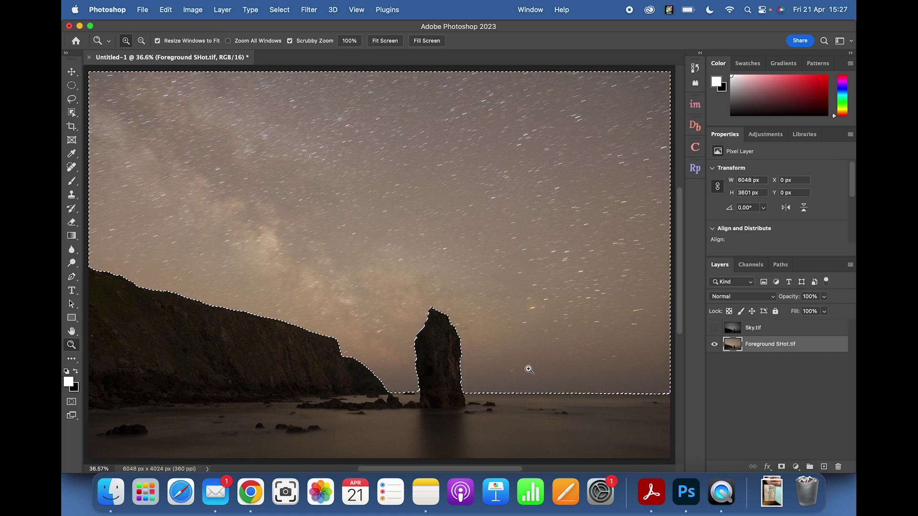
pyautogui.click(728, 329)
pyautogui.click(714, 328)
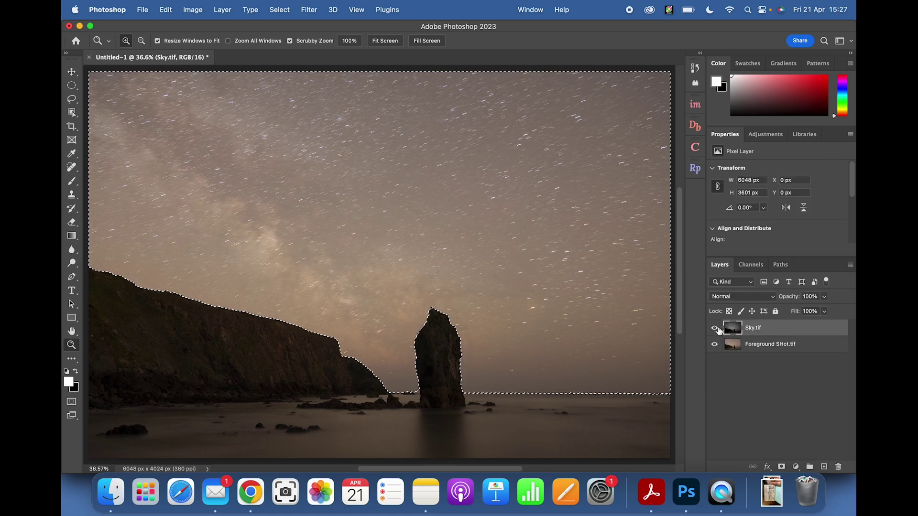
pyautogui.click(782, 467)
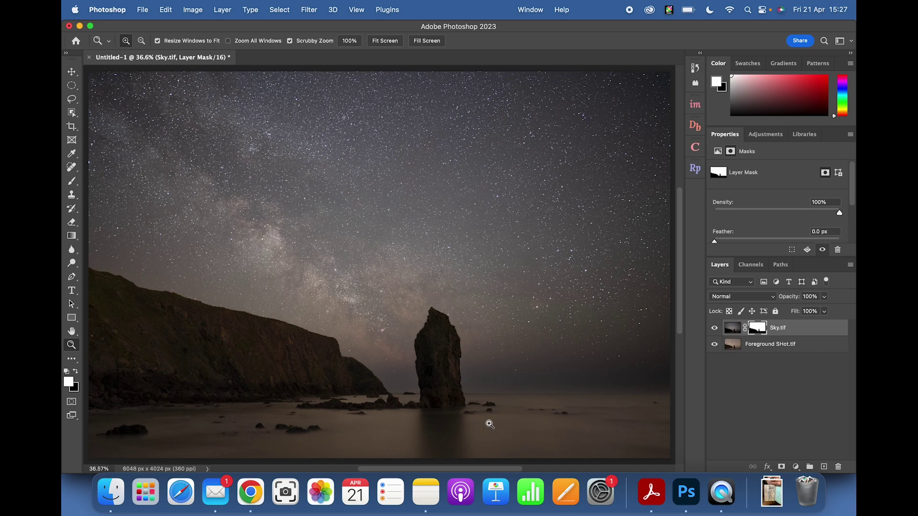
# - Convert the Foreground SHot.tif layer to a Smart Object
pyautogui.click(770, 347)
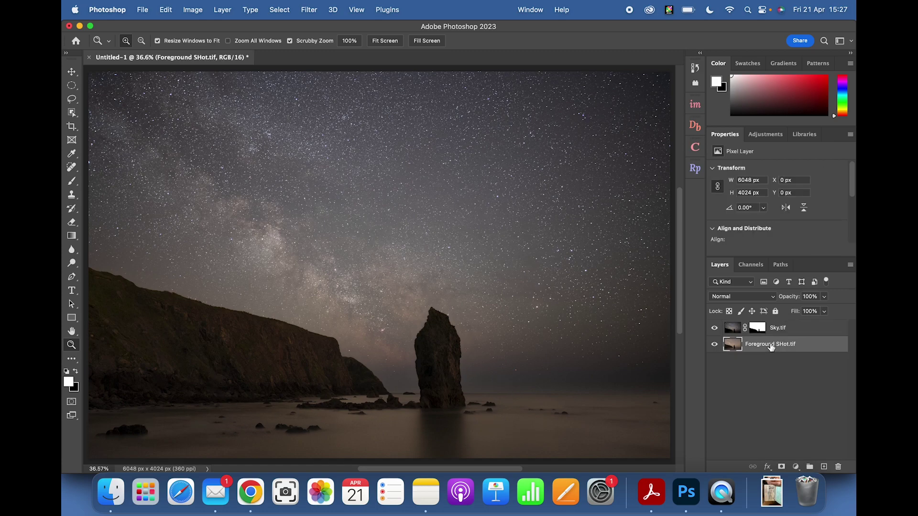
pyautogui.rightClick(807, 348)
pyautogui.moveTo(741, 463)
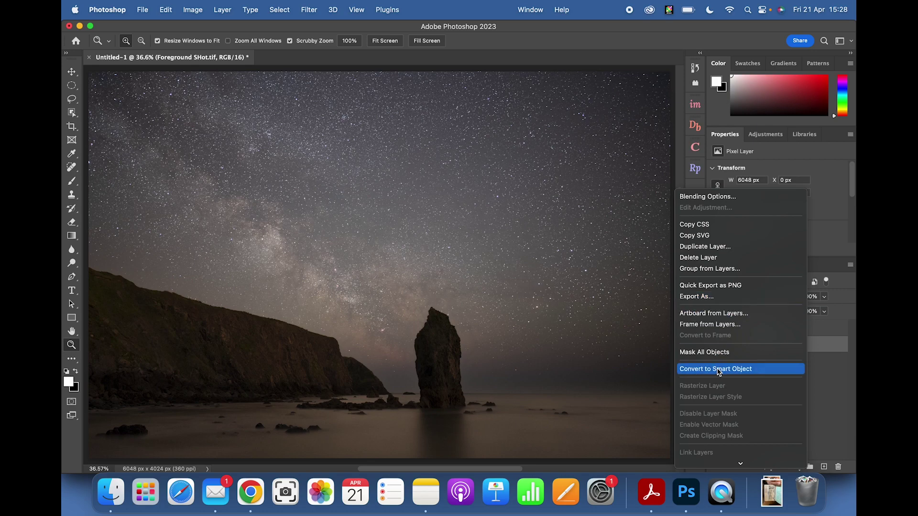
pyautogui.click(735, 373)
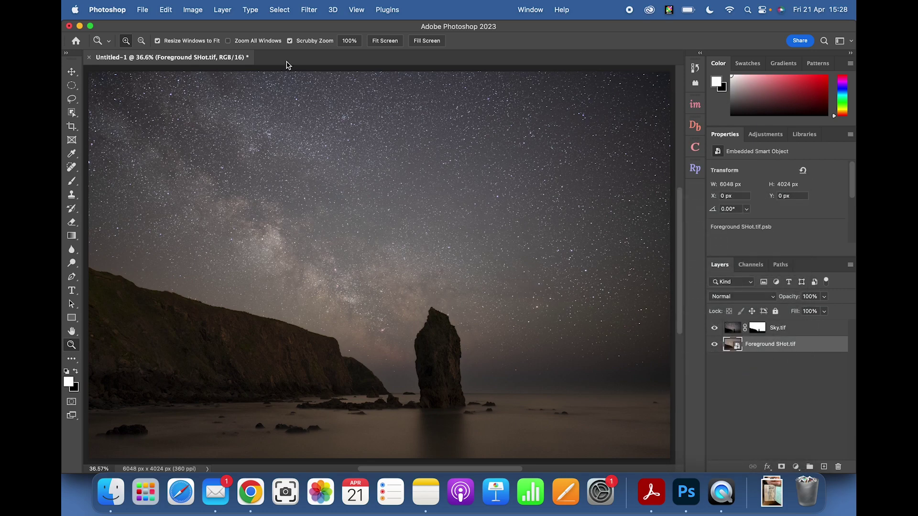
# - Open the Camera Raw Filter on the foreground layer and cool the white balance to a Temperature of -27
pyautogui.click(316, 10)
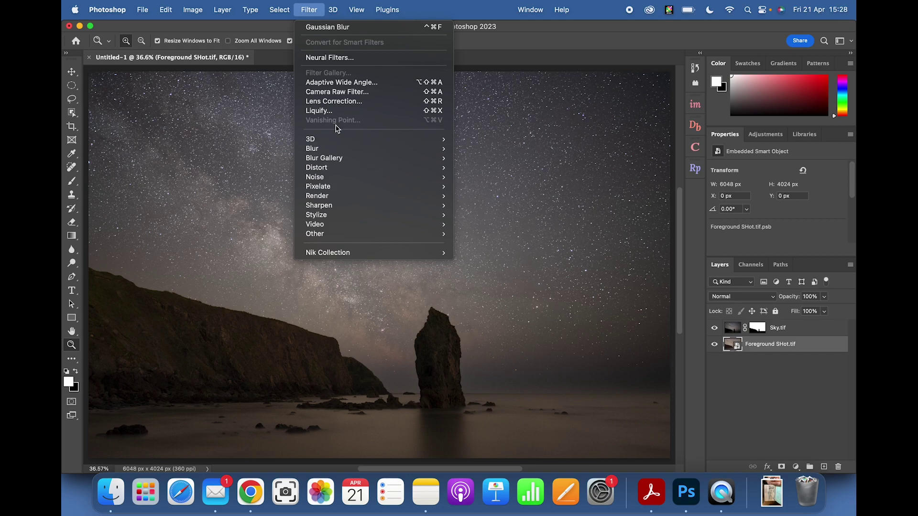
pyautogui.click(344, 94)
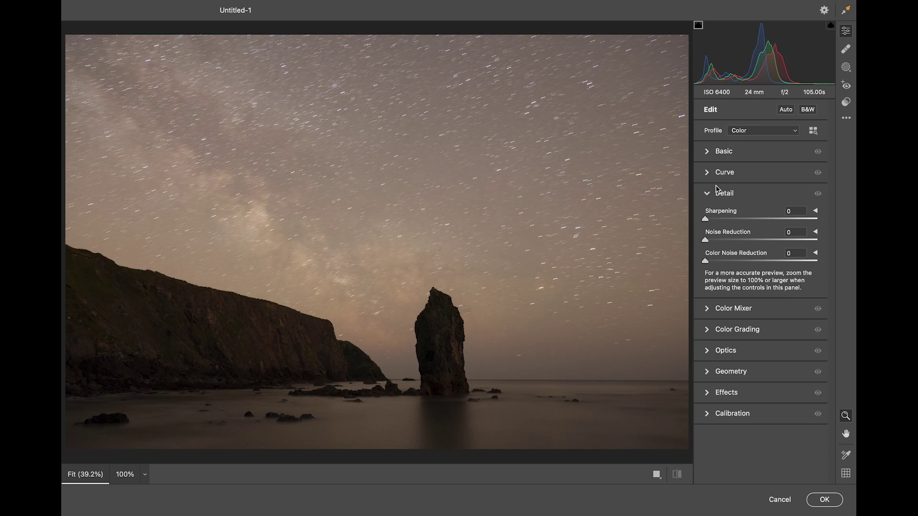
pyautogui.click(710, 154)
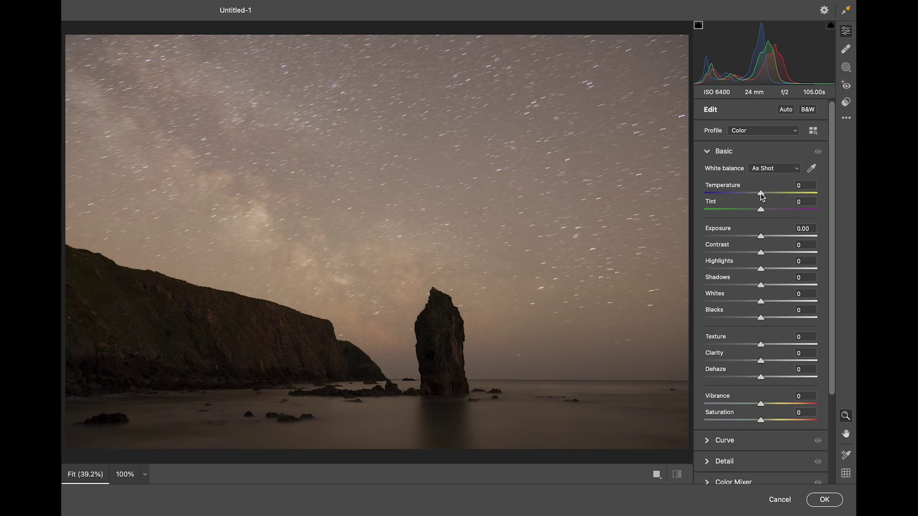
pyautogui.moveTo(760, 193); pyautogui.dragTo(749, 206)
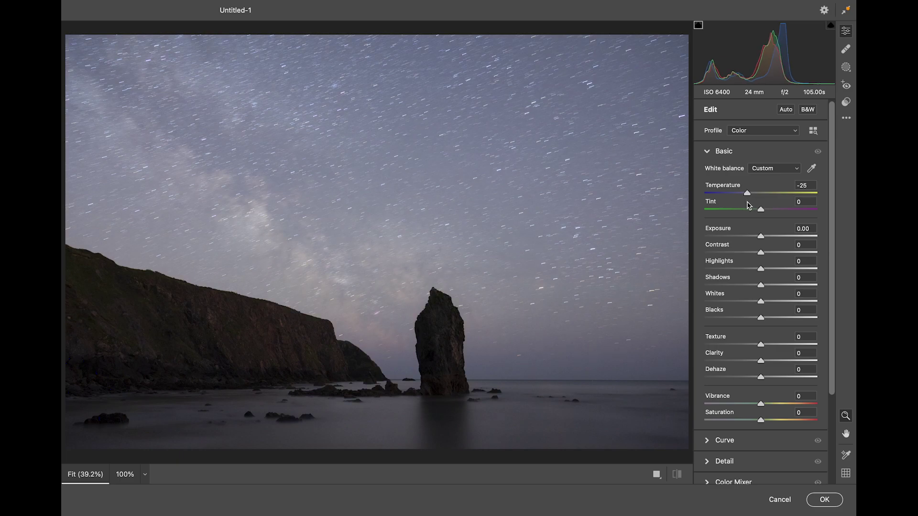
pyautogui.moveTo(748, 206); pyautogui.dragTo(747, 206)
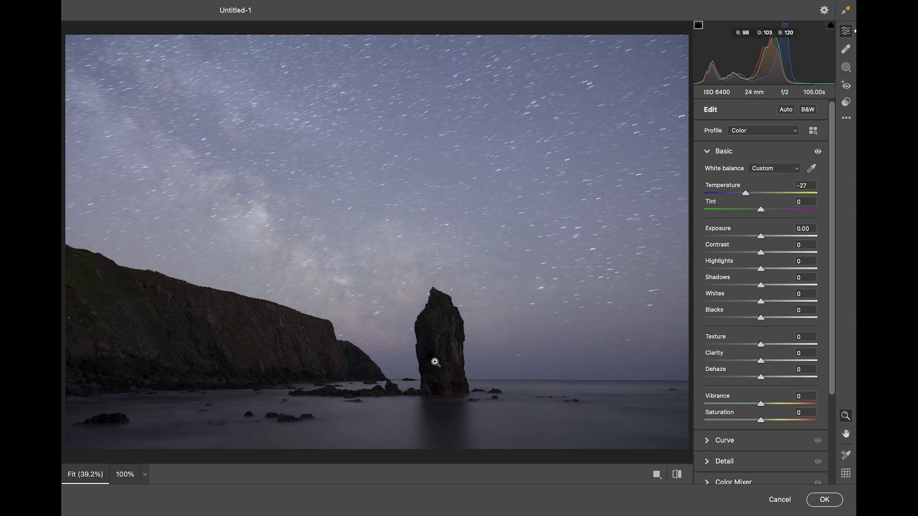
# - Examine the sea stack and the cliffs up close in the Camera Raw preview
pyautogui.scroll(1, 446, 356)
pyautogui.moveTo(446, 356); pyautogui.dragTo(497, 361)
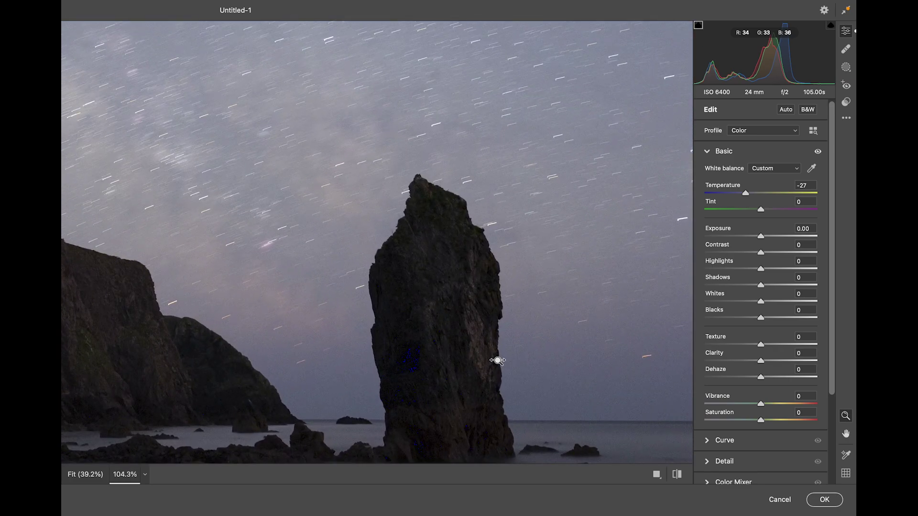
pyautogui.press('h')
pyautogui.moveTo(406, 348); pyautogui.dragTo(602, 359)
pyautogui.press('z')
pyautogui.moveTo(415, 348); pyautogui.dragTo(302, 297)
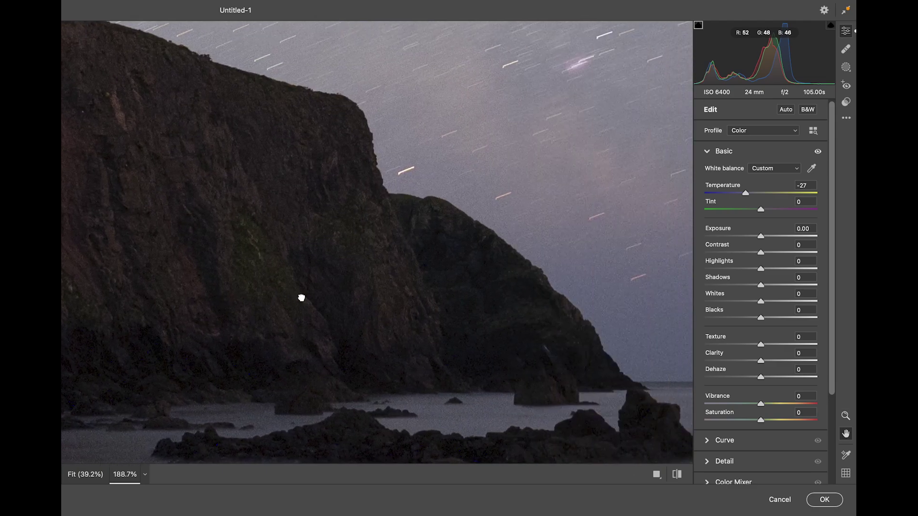
# - Inspect the rocks, cliff outlines and star trails at high magnification, ending on the whole foreground image
pyautogui.moveTo(454, 375); pyautogui.dragTo(455, 250)
pyautogui.moveTo(528, 271); pyautogui.dragTo(253, 338)
pyautogui.moveTo(443, 330); pyautogui.dragTo(592, 342)
pyautogui.moveTo(340, 264); pyautogui.dragTo(574, 336)
pyautogui.moveTo(348, 293); pyautogui.dragTo(422, 285)
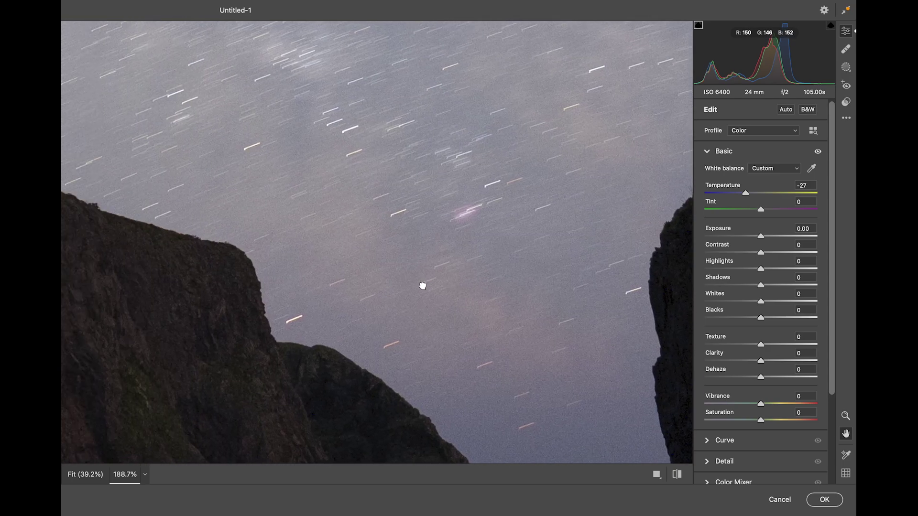
pyautogui.moveTo(536, 346); pyautogui.dragTo(274, 246)
pyautogui.moveTo(594, 337); pyautogui.dragTo(488, 390)
pyautogui.moveTo(541, 354); pyautogui.dragTo(403, 344)
pyautogui.press('z')
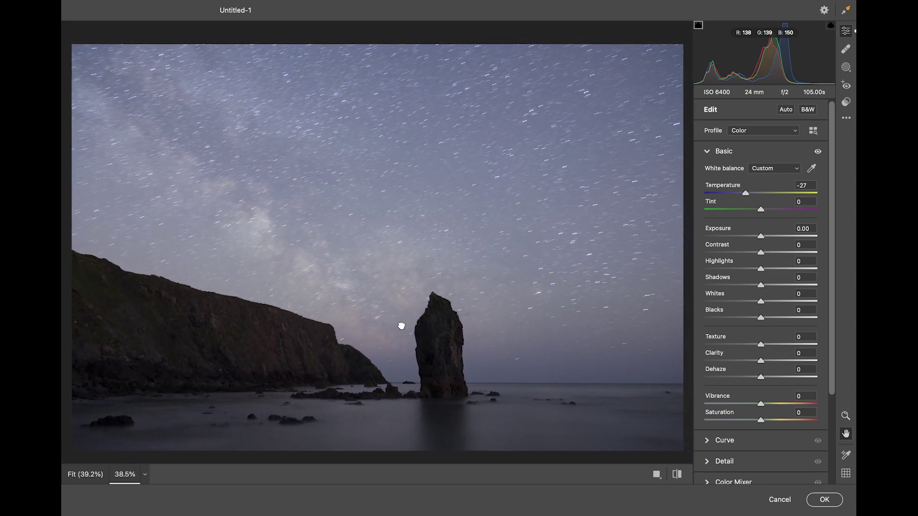
# - Set the foreground layer's Noise Reduction to 12 in the Camera Raw detail settings
pyautogui.scroll(-5, 778, 389)
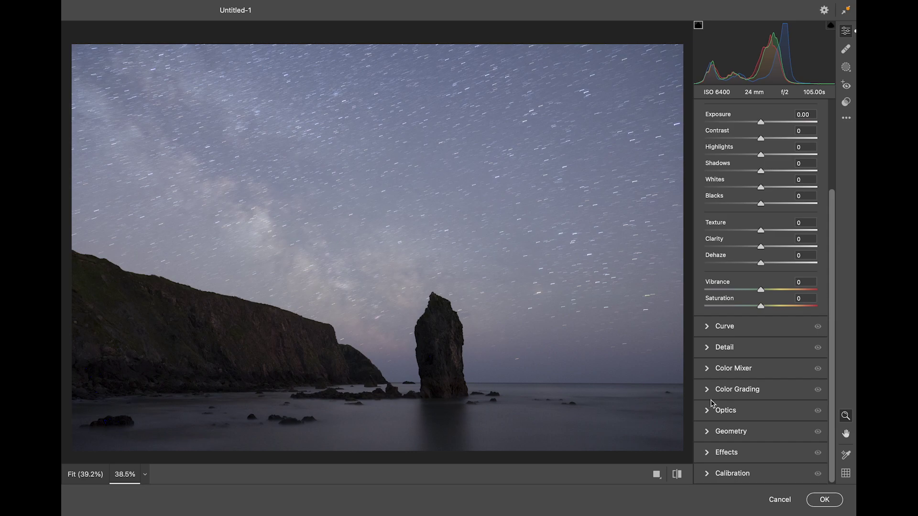
pyautogui.click(708, 353)
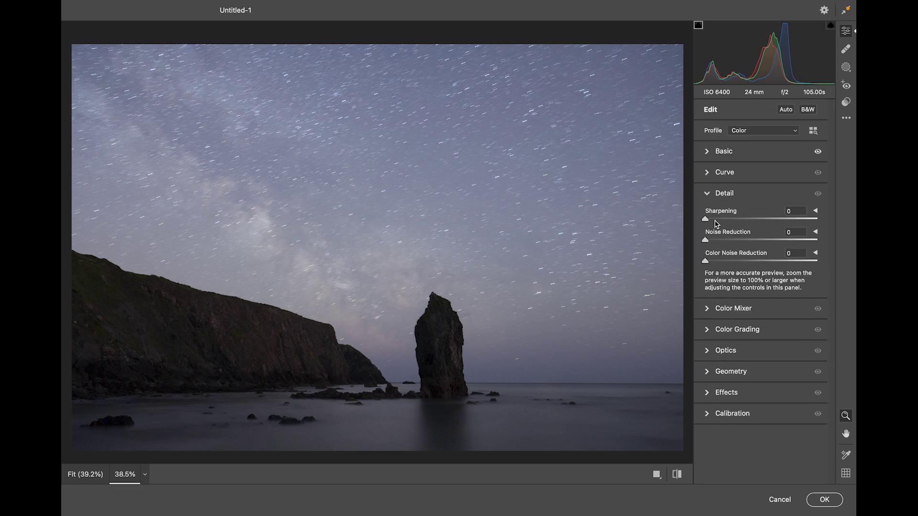
pyautogui.moveTo(708, 242); pyautogui.dragTo(724, 243)
pyautogui.moveTo(475, 342); pyautogui.dragTo(437, 371)
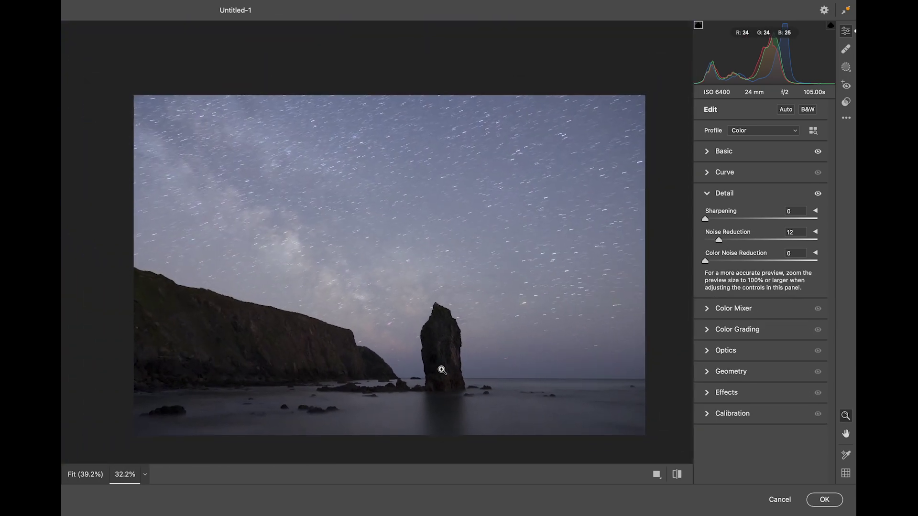
# - Set the foreground's Contrast to +12, Highlights to -12 and Shadows to +14, and apply the Camera Raw Filter
pyautogui.click(703, 149)
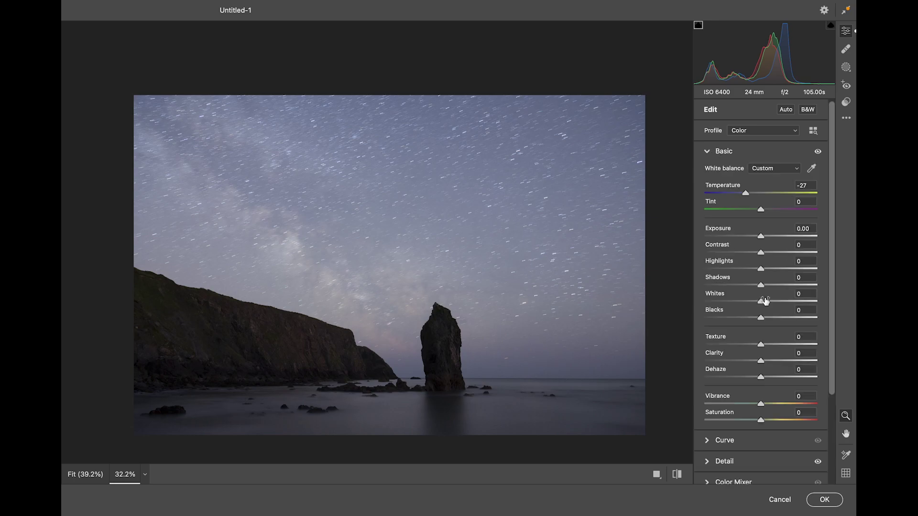
pyautogui.moveTo(476, 354); pyautogui.dragTo(466, 349)
pyautogui.moveTo(761, 254); pyautogui.dragTo(768, 287)
pyautogui.click(819, 502)
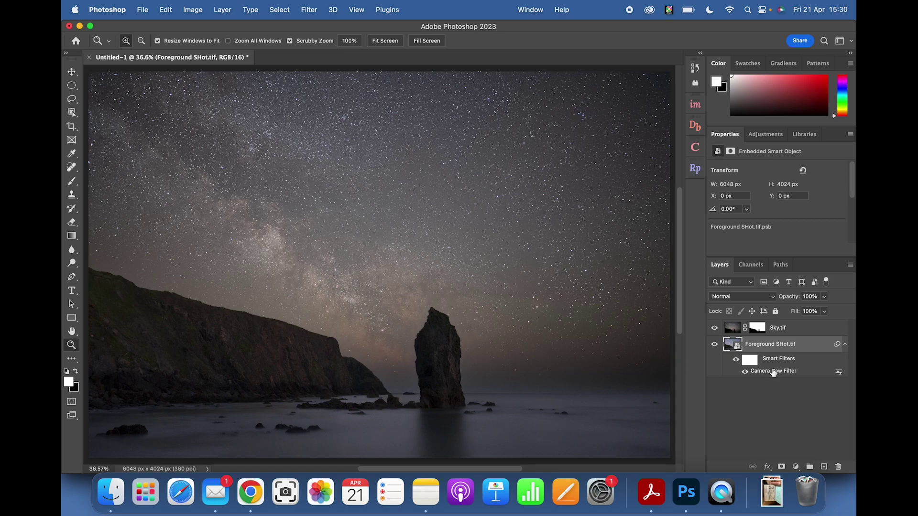
# - Reopen the foreground layer's Camera Raw smart filter to review its settings and close it again
pyautogui.doubleClick(774, 371)
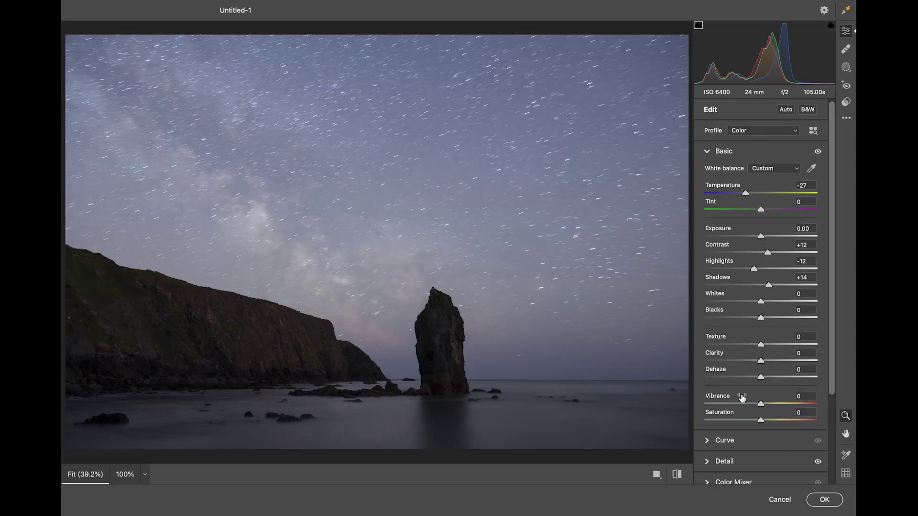
pyautogui.click(839, 501)
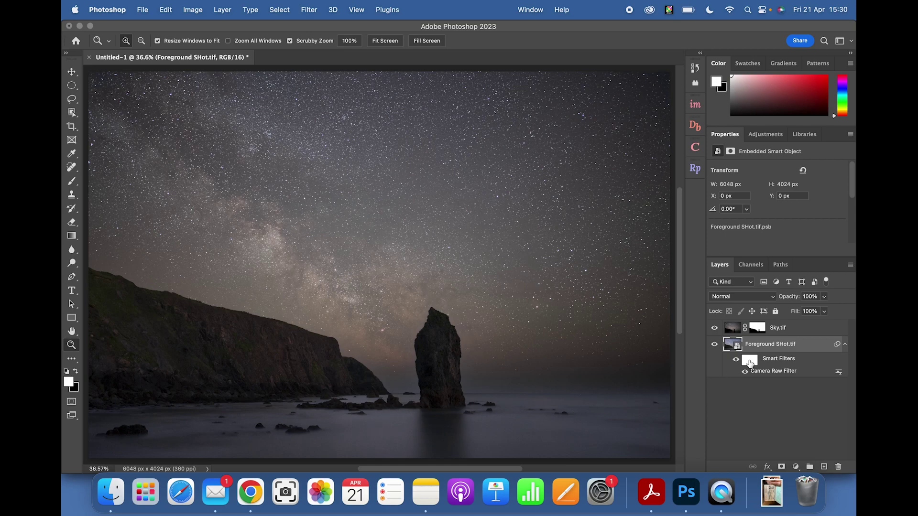
# - Convert the masked Sky.tif layer to a Smart Object
pyautogui.click(784, 328)
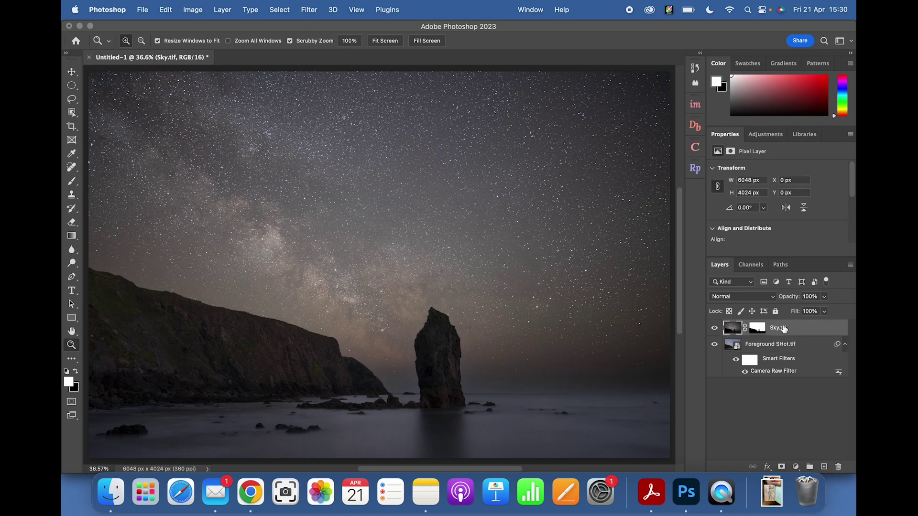
pyautogui.rightClick(786, 329)
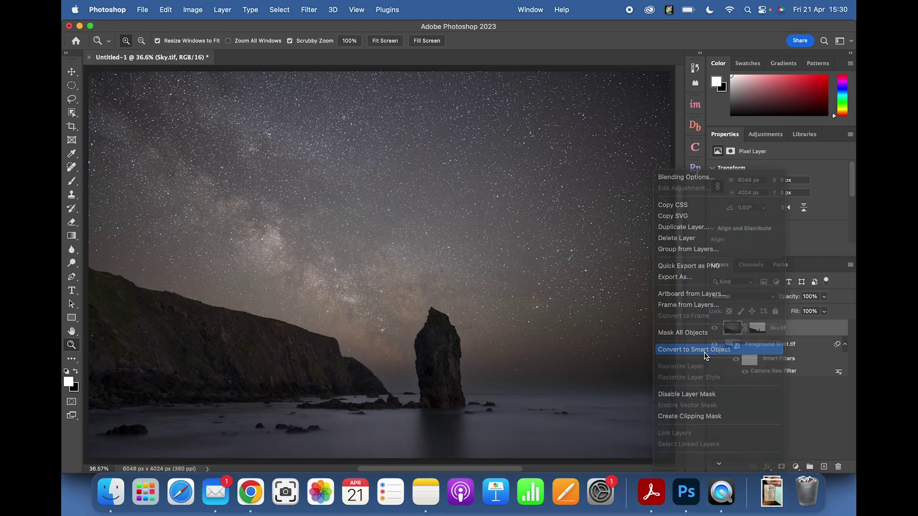
pyautogui.click(706, 353)
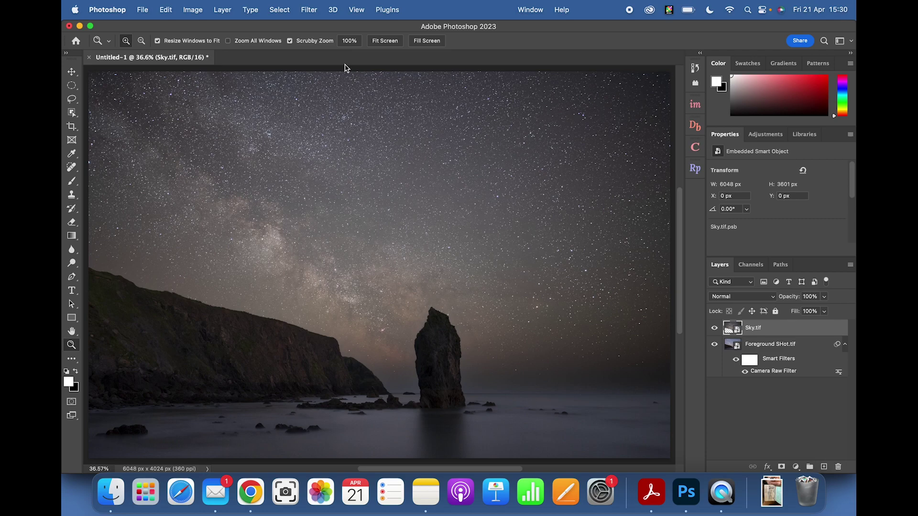
# - Open the Camera Raw Filter on the sky layer with Temperature -8, Highlights +11, Shadows -8, Blacks -35, Clarity +14 and Dehaze +4
pyautogui.click(310, 10)
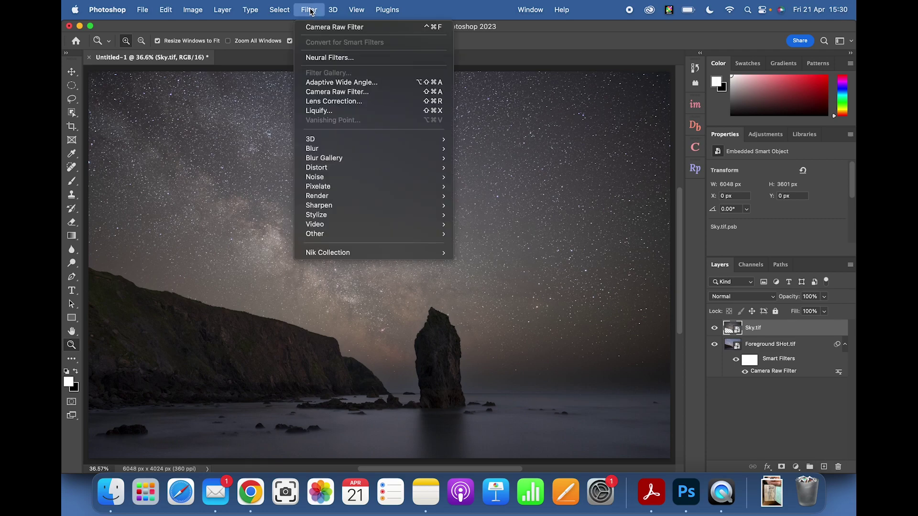
pyautogui.click(333, 92)
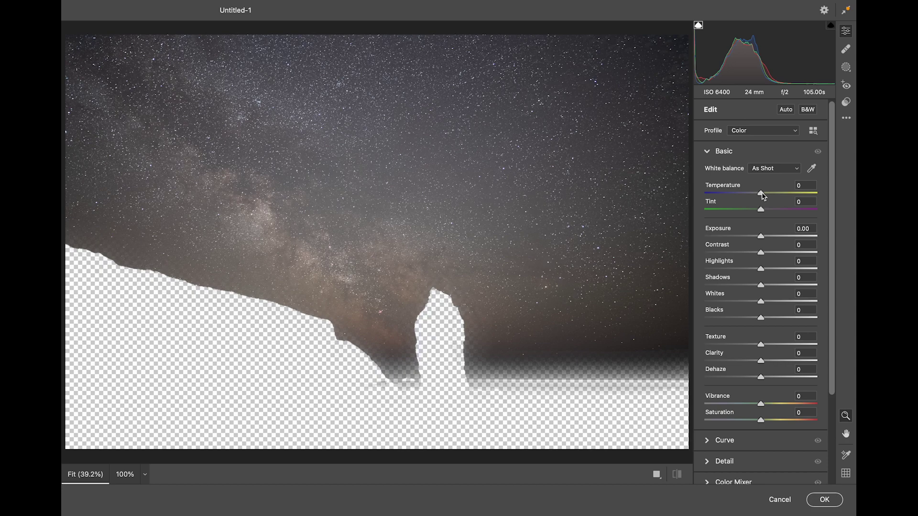
pyautogui.moveTo(761, 195); pyautogui.dragTo(757, 197)
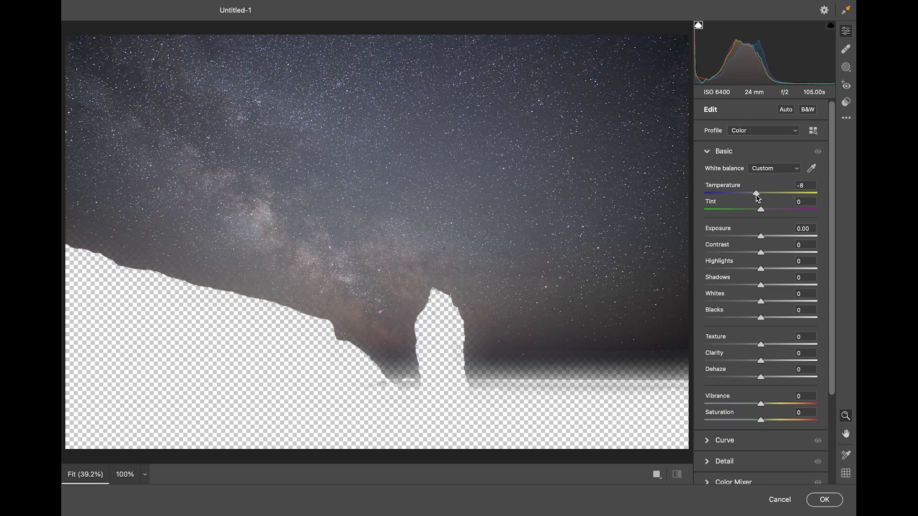
pyautogui.moveTo(762, 270); pyautogui.dragTo(767, 271)
pyautogui.moveTo(762, 323); pyautogui.dragTo(741, 323)
pyautogui.moveTo(759, 287)
pyautogui.mouseDown()
pyautogui.moveTo(747, 288)
pyautogui.moveTo(759, 291)
pyautogui.mouseUp()
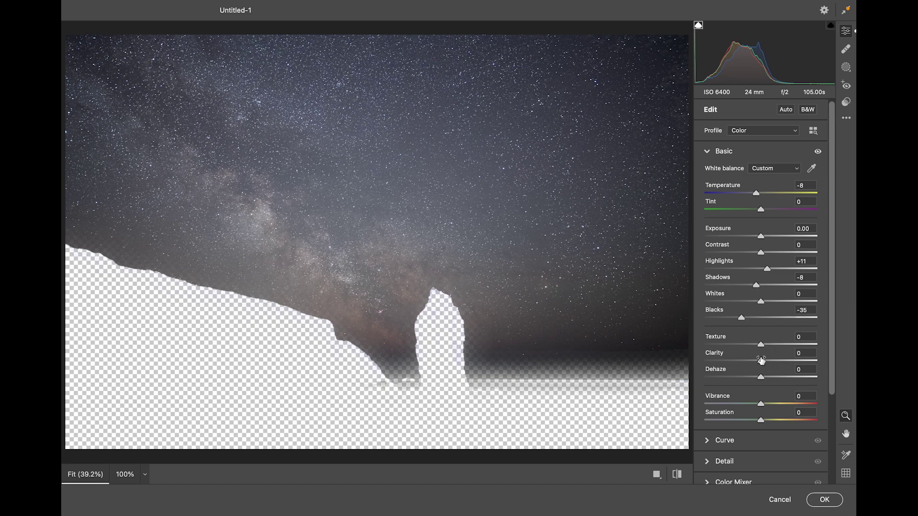
pyautogui.moveTo(761, 363); pyautogui.dragTo(768, 378)
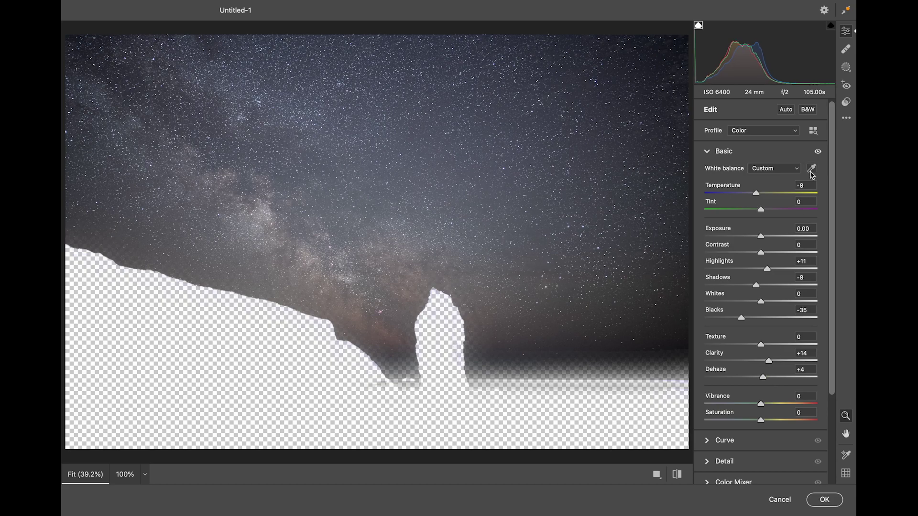
# - Add a radial gradient mask and shape it into a diagonal ellipse covering the Milky Way
pyautogui.click(846, 67)
pyautogui.click(731, 234)
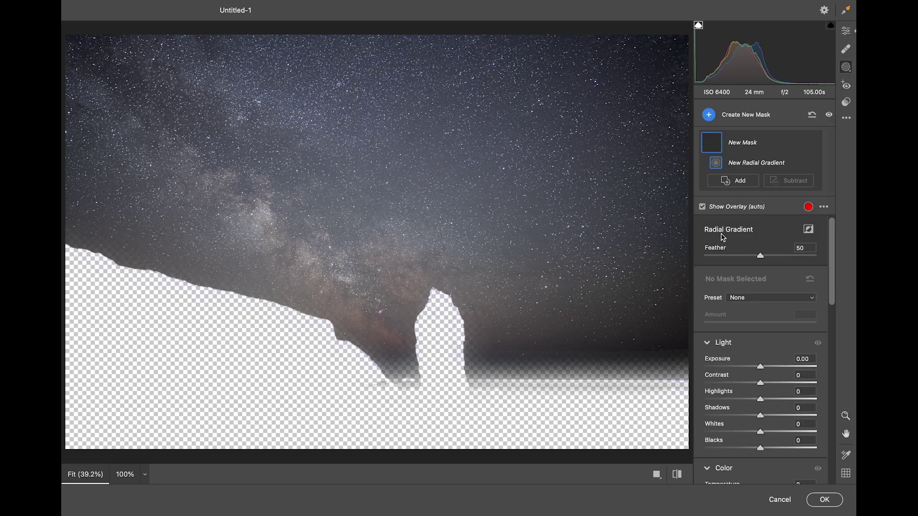
pyautogui.moveTo(309, 237); pyautogui.dragTo(500, 279)
pyautogui.moveTo(442, 195); pyautogui.dragTo(443, 273)
pyautogui.moveTo(334, 195); pyautogui.dragTo(354, 160)
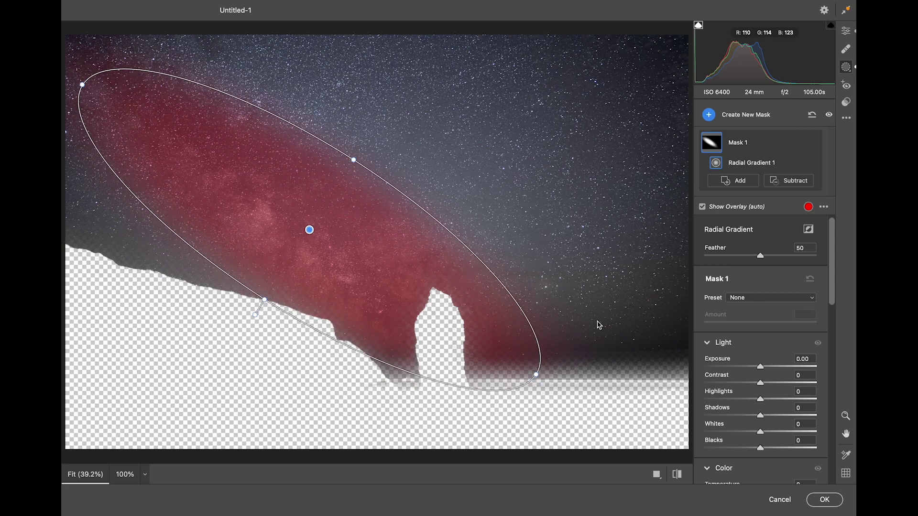
# - Set the Milky Way mask's Whites to +25 and Blacks to -10, and cool its Temperature slightly
pyautogui.scroll(-2, 789, 458)
pyautogui.moveTo(761, 406); pyautogui.dragTo(775, 384)
pyautogui.scroll(-3, 756, 416)
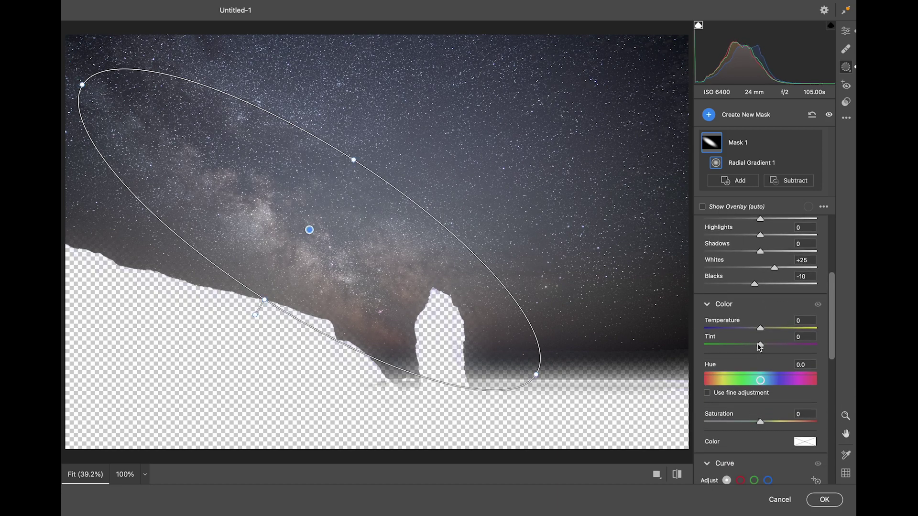
pyautogui.moveTo(760, 329); pyautogui.dragTo(759, 332)
# - Set the Milky Way mask's Dehaze to +7, Clarity to +3 and Highlights to +5, and apply the filter
pyautogui.scroll(-10, 760, 382)
pyautogui.moveTo(760, 414)
pyautogui.mouseDown()
pyautogui.moveTo(767, 418)
pyautogui.moveTo(764, 400)
pyautogui.mouseUp()
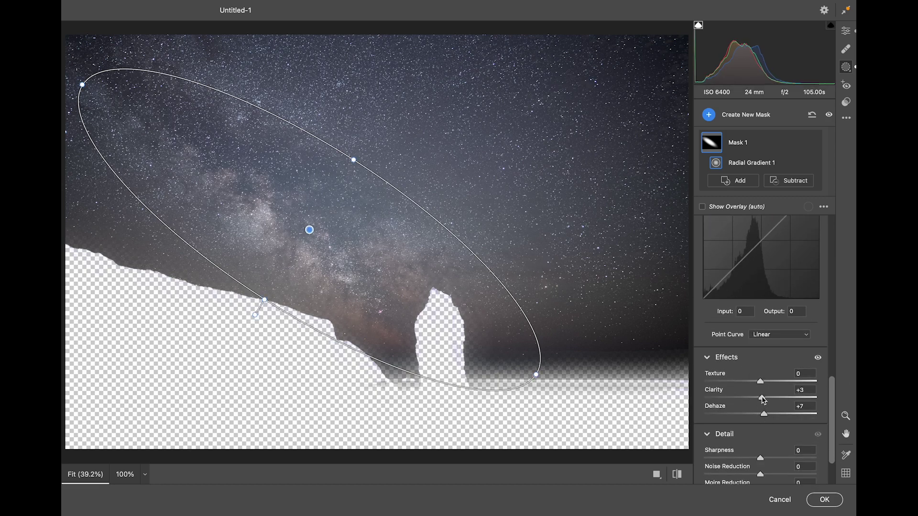
pyautogui.scroll(10, 764, 401)
pyautogui.moveTo(762, 401)
pyautogui.mouseDown()
pyautogui.moveTo(791, 400)
pyautogui.moveTo(765, 408)
pyautogui.mouseUp()
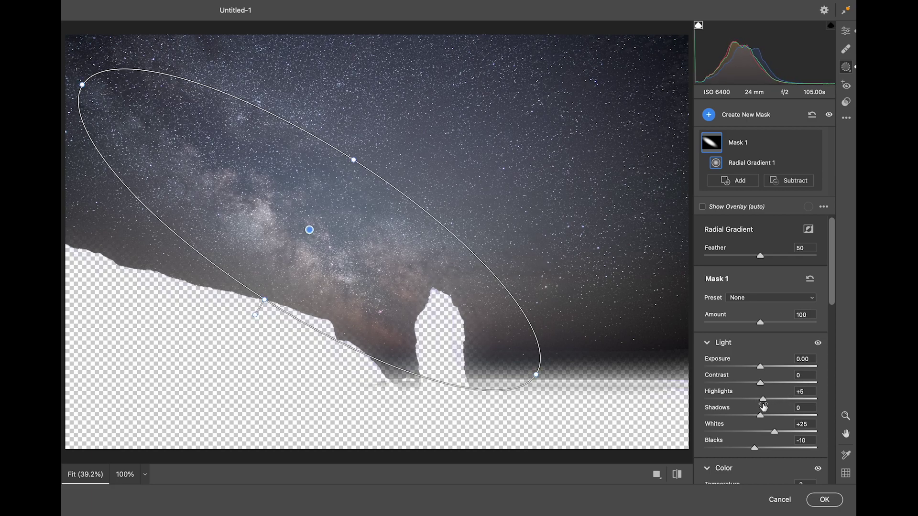
pyautogui.click(823, 500)
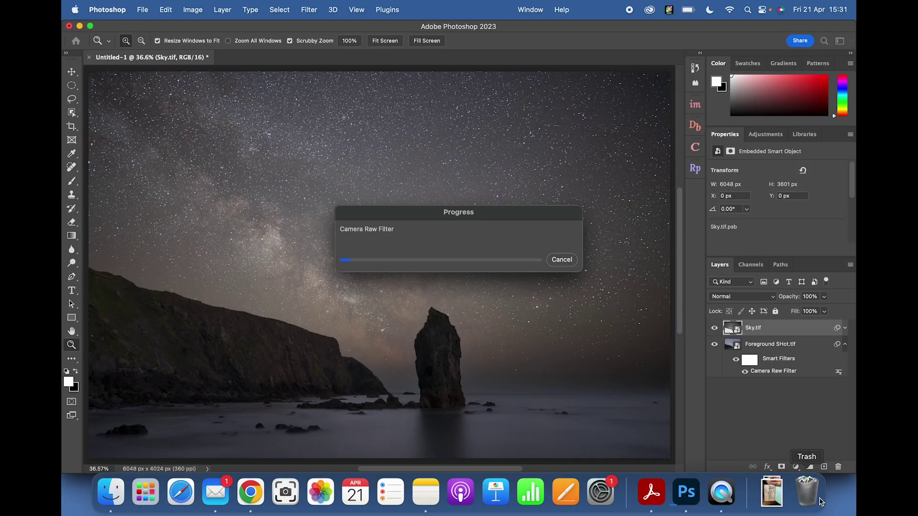
# - Toggle the Sky.tif layer's visibility repeatedly to compare the image with and without the edited sky
pyautogui.click(715, 328)
pyautogui.click(715, 329)
pyautogui.click(715, 329)
pyautogui.click(715, 329)
pyautogui.click(715, 329)
pyautogui.click(715, 329)
pyautogui.click(715, 329)
pyautogui.click(715, 328)
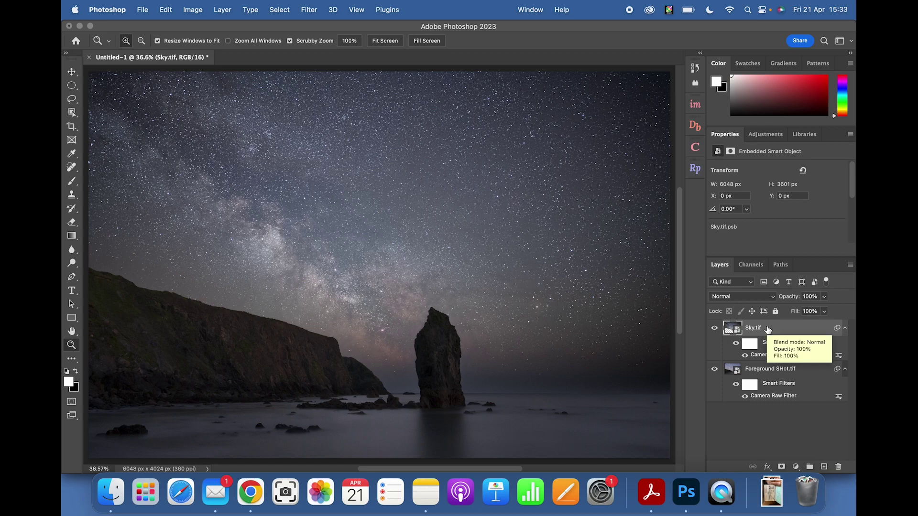
# - Stamp all visible layers into a new merged layer above Sky.tif
pyautogui.press('alt')
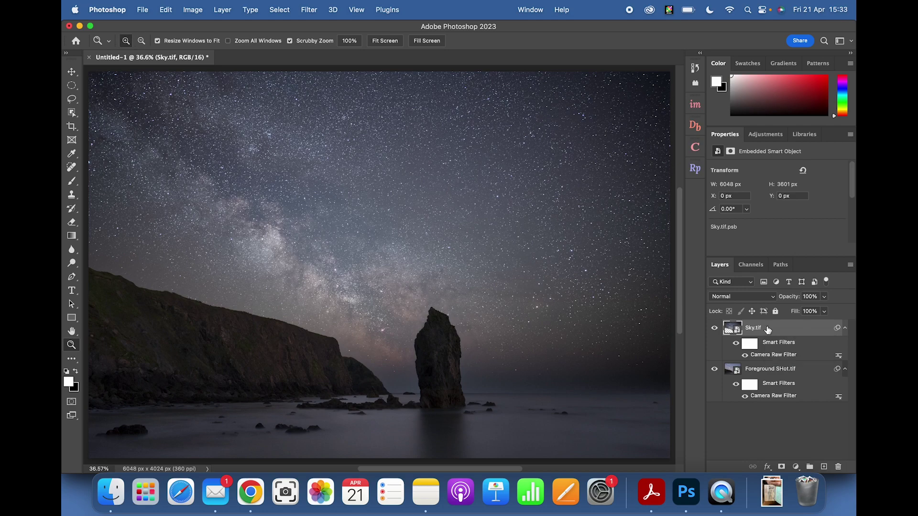
pyautogui.press('alt+shift+super+e')
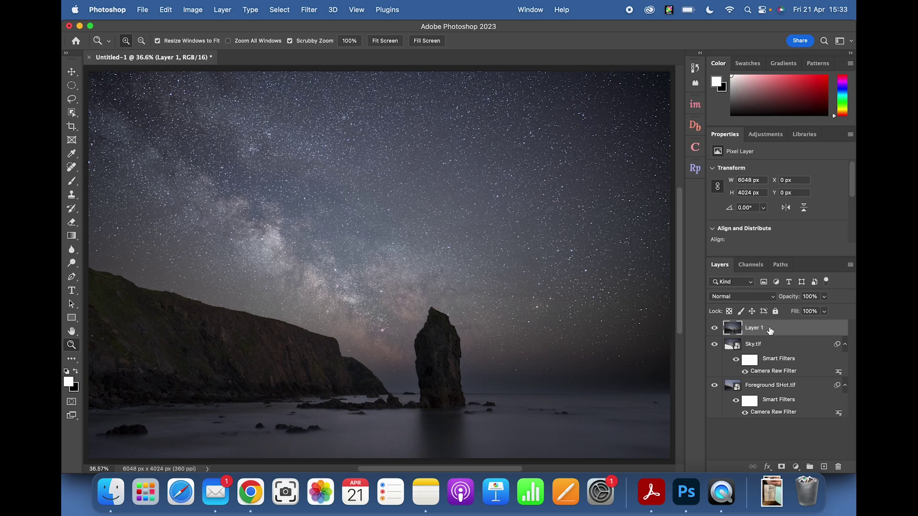
# - Duplicate the merged layer as Star Reduction and convert the copy to a Smart Object
pyautogui.rightClick(770, 331)
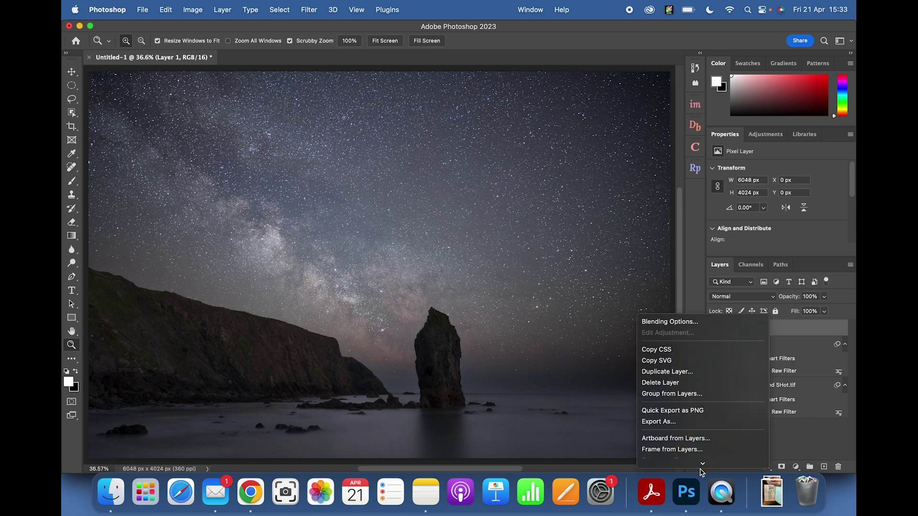
pyautogui.click(686, 317)
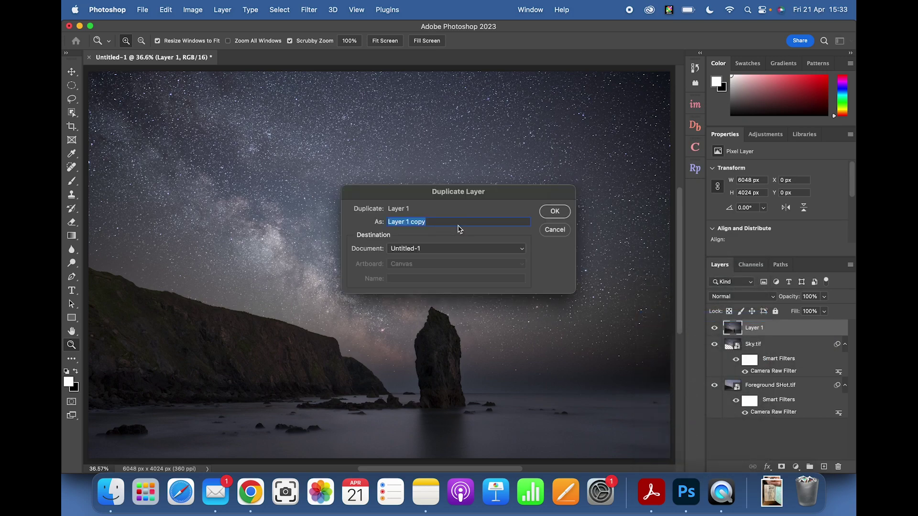
pyautogui.write('Star Reducrtion')
pyautogui.press('Return')
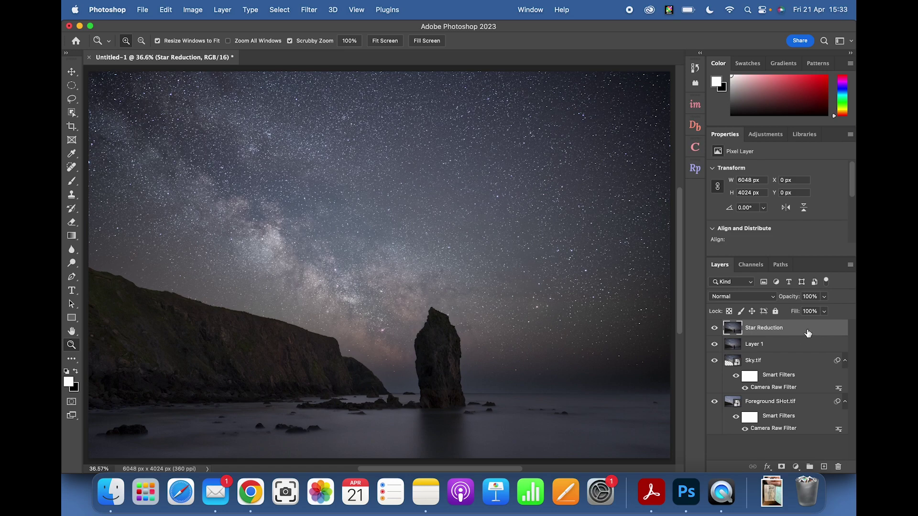
pyautogui.rightClick(811, 336)
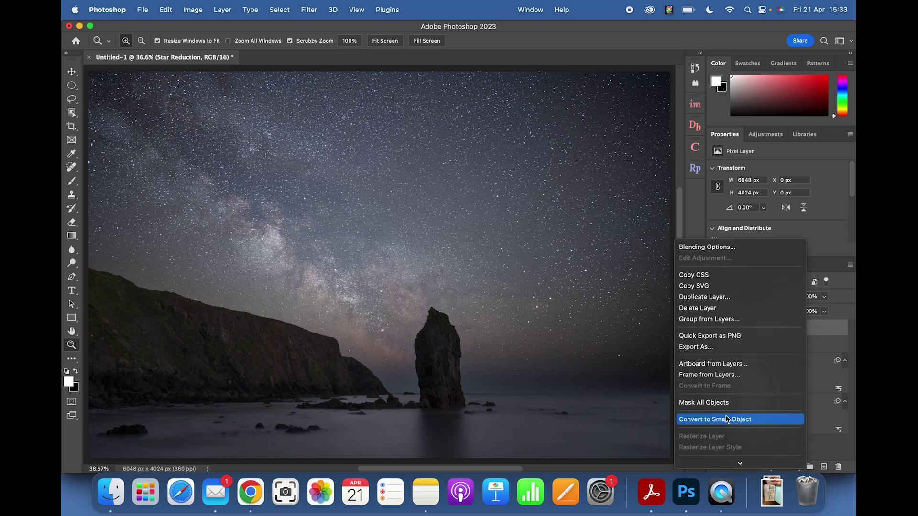
pyautogui.click(728, 419)
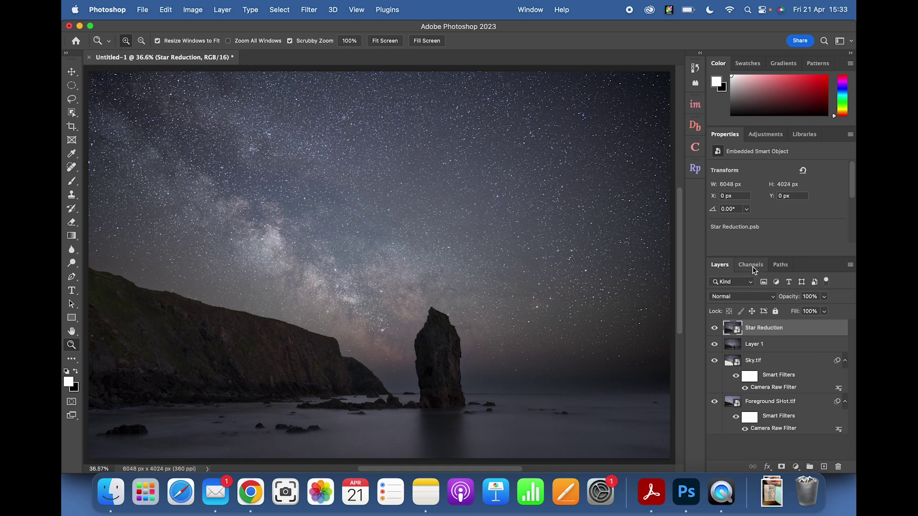
# - Load the RGB channel as a luminosity selection of the bright stars and expand that selection
pyautogui.click(751, 265)
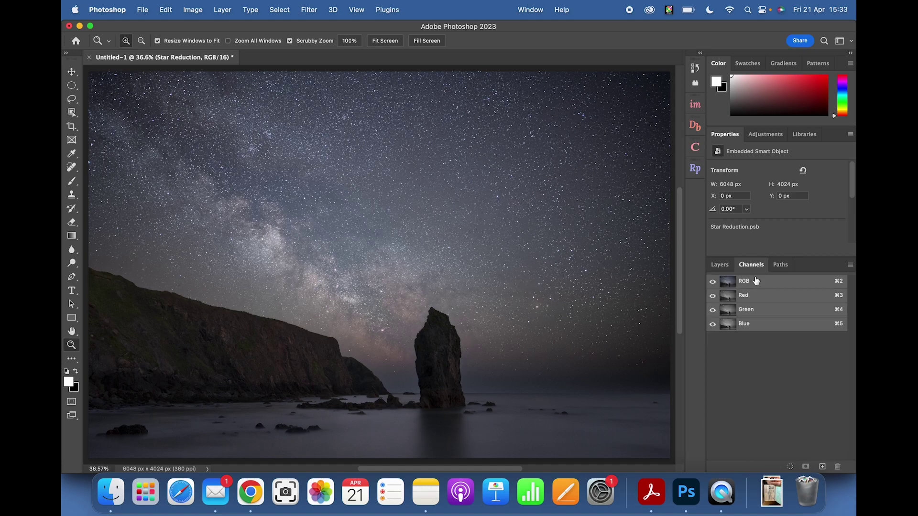
pyautogui.moveTo(752, 283); pyautogui.dragTo(791, 471)
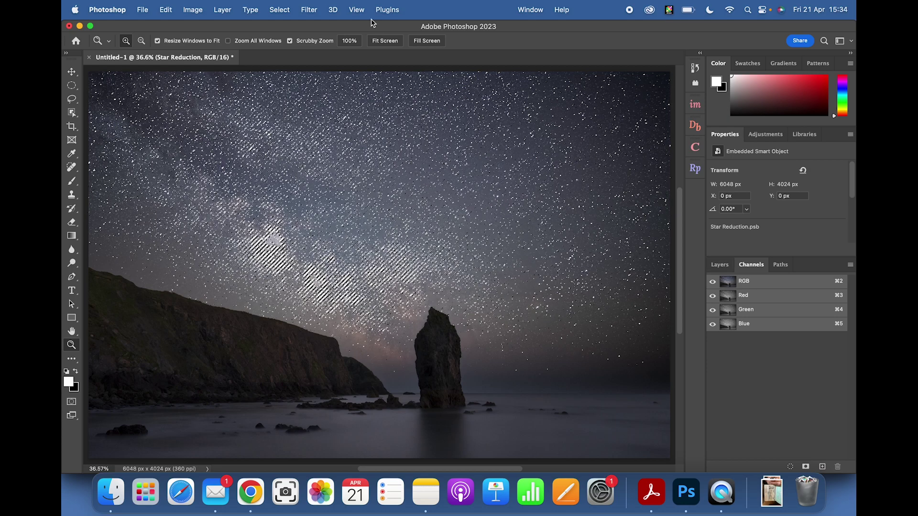
pyautogui.click(284, 13)
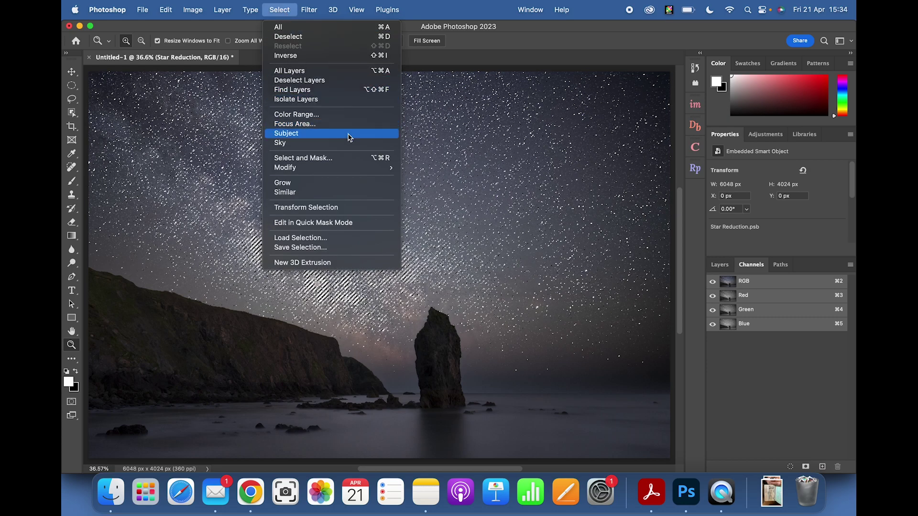
pyautogui.click(427, 187)
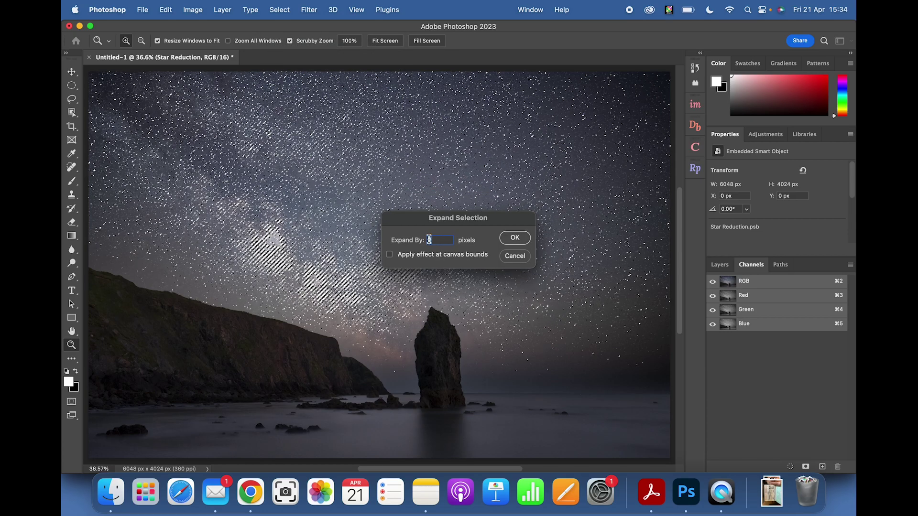
pyautogui.click(515, 238)
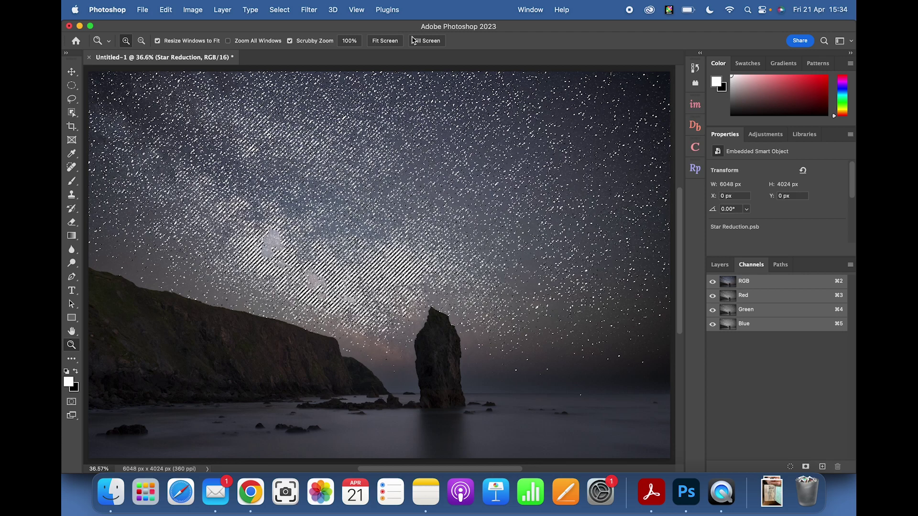
# - Feather the star selection by 0.5 pixels and return to the layer list with the selection edges hidden
pyautogui.click(282, 10)
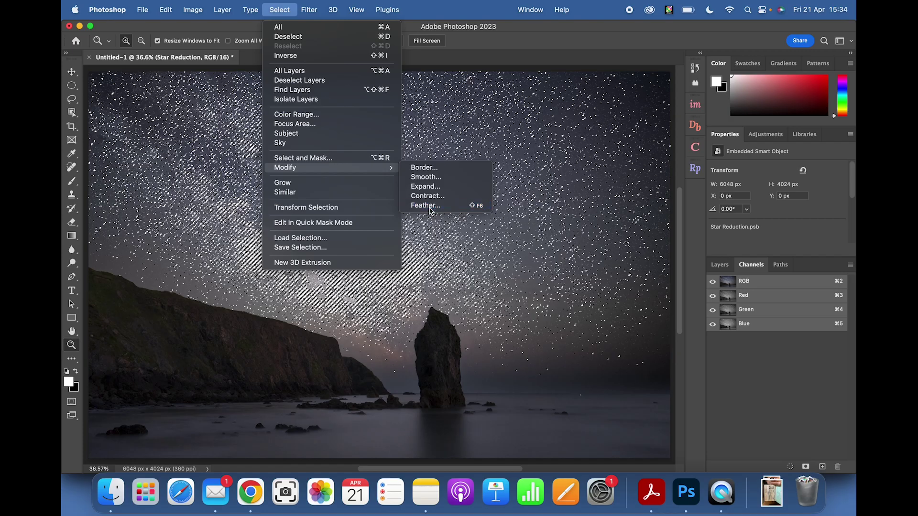
pyautogui.click(425, 206)
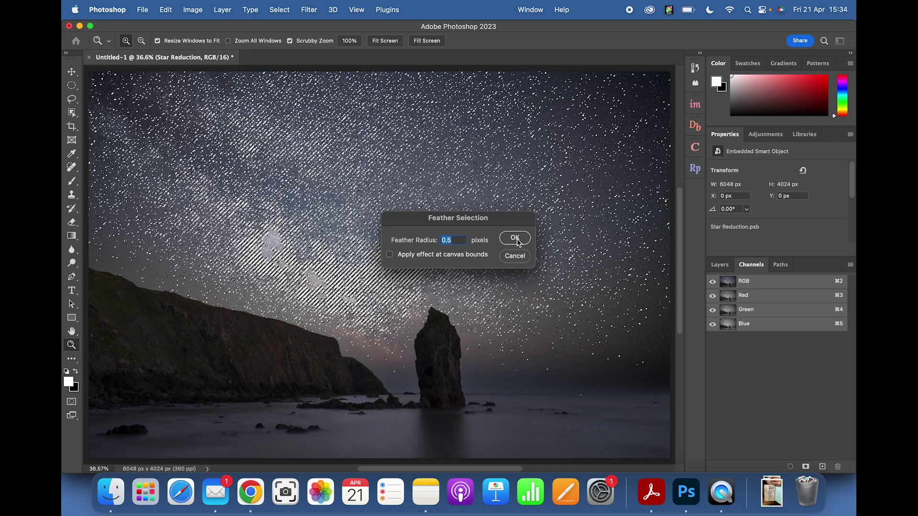
pyautogui.click(514, 238)
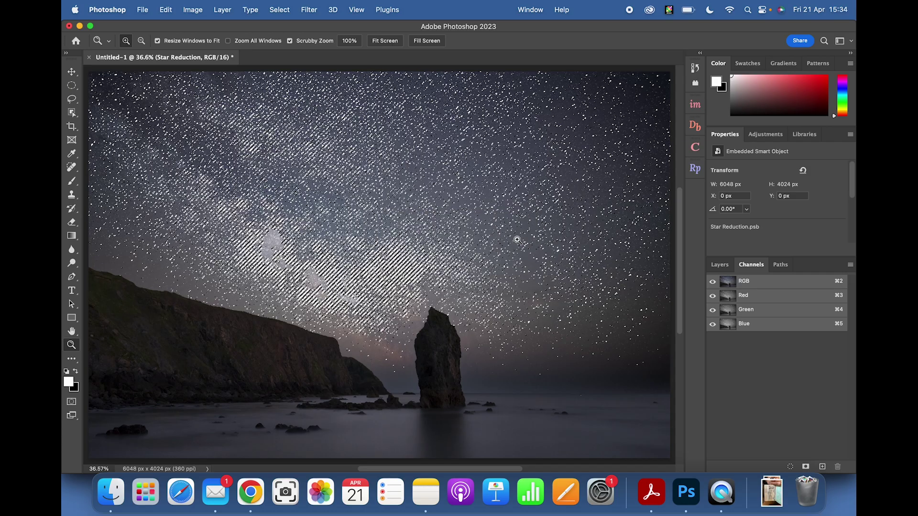
pyautogui.click(720, 264)
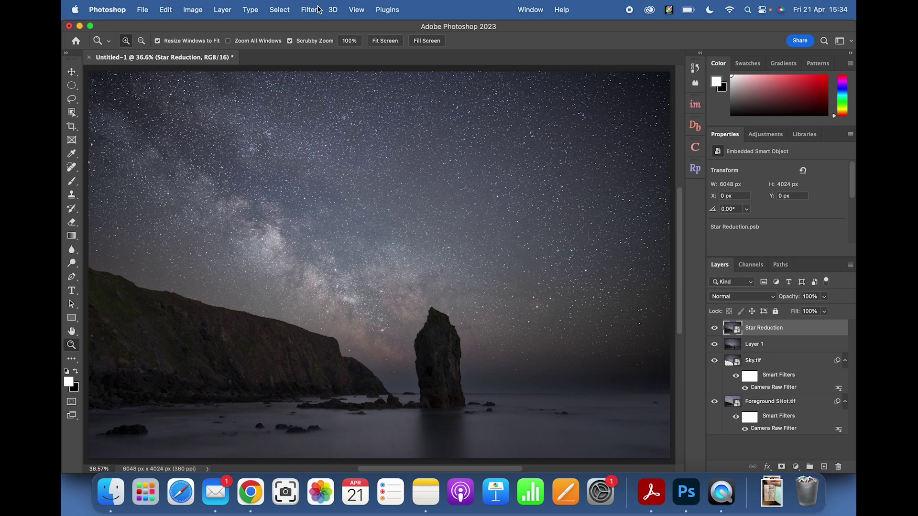
# - Apply the Minimum filter to the selected stars on Star Reduction with a 1.5-pixel radius, preserving Roundness
pyautogui.click(310, 10)
pyautogui.moveTo(348, 226)
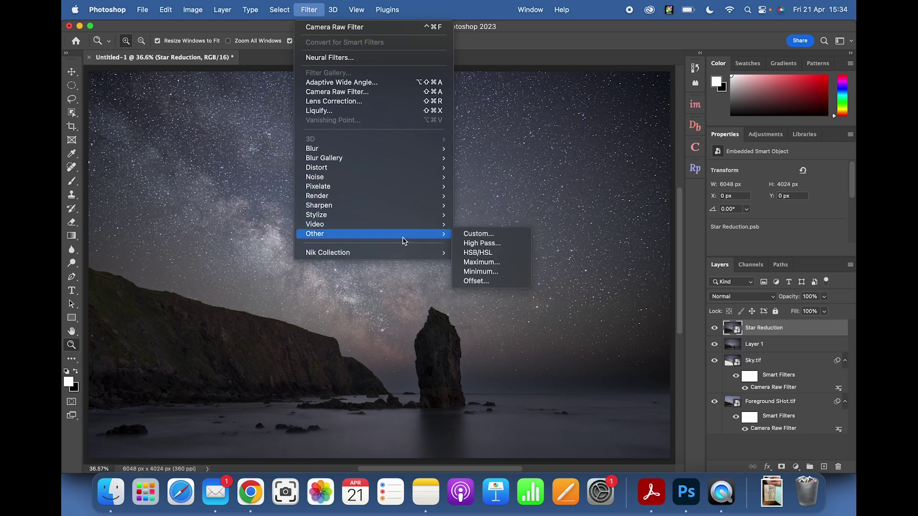
pyautogui.click(469, 271)
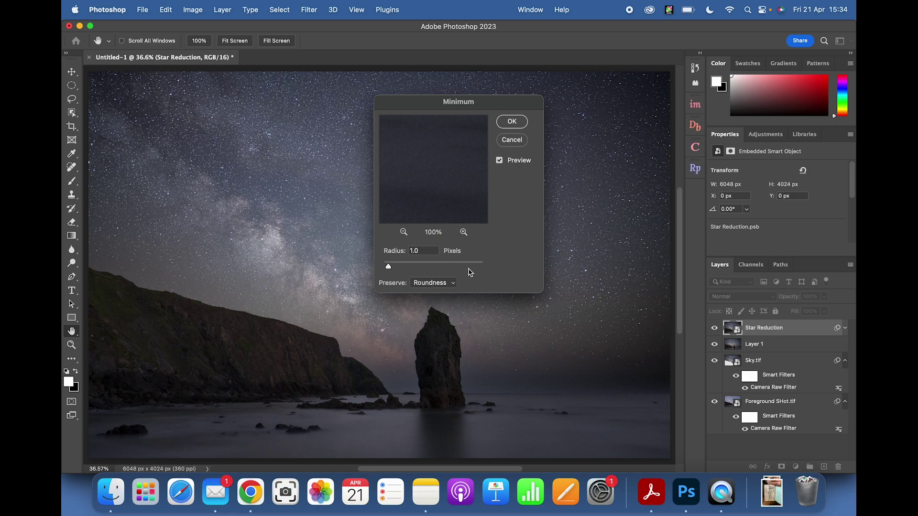
pyautogui.click(449, 282)
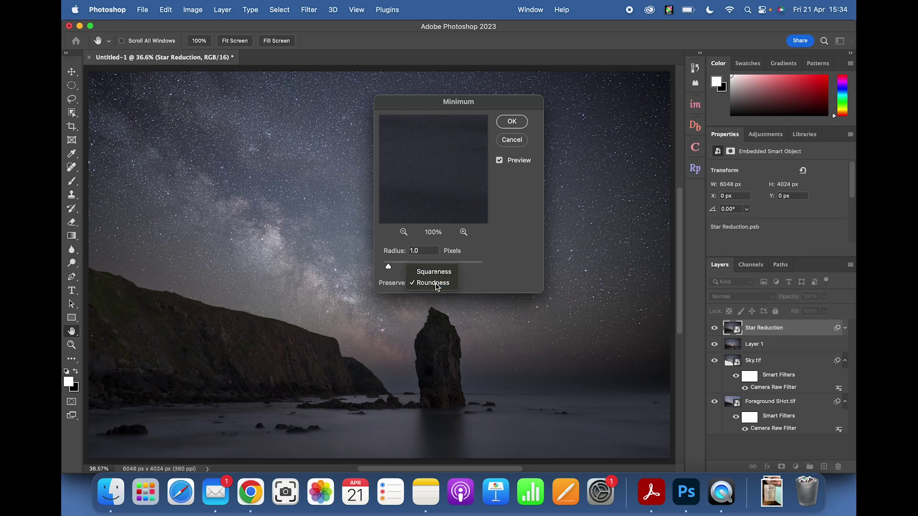
pyautogui.click(438, 283)
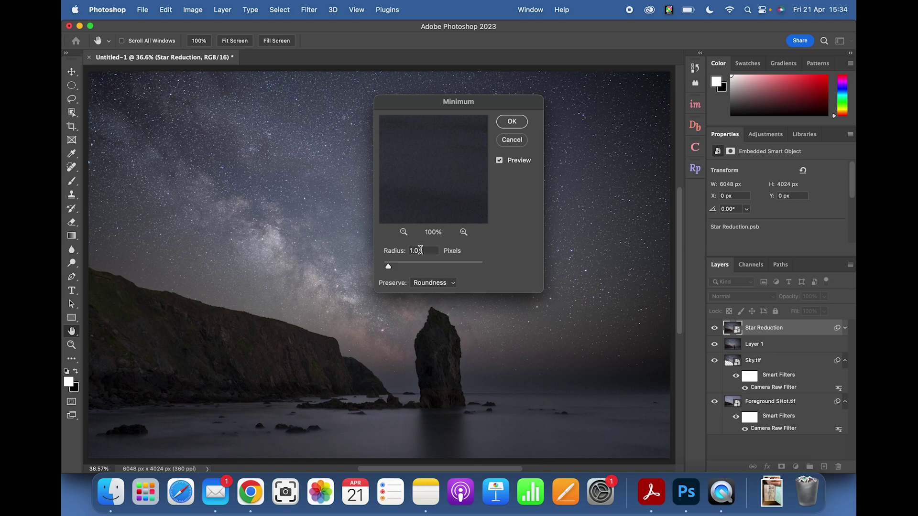
pyautogui.moveTo(421, 249); pyautogui.dragTo(408, 252)
pyautogui.write('1.5')
pyautogui.click(511, 123)
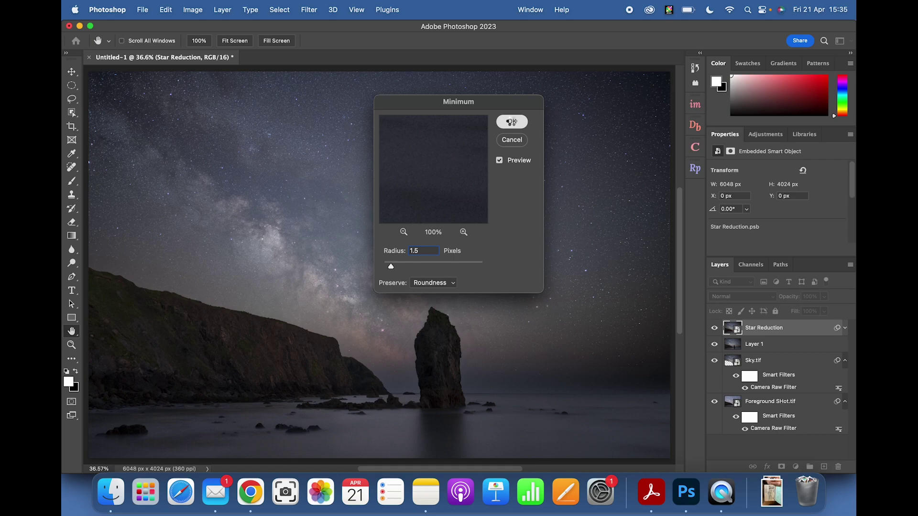
pyautogui.press('z')
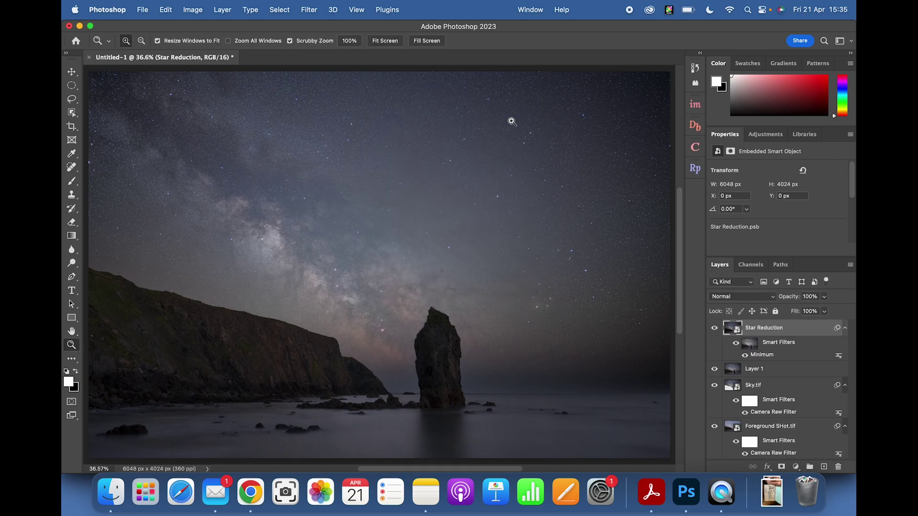
# - Review the Minimum filter's settings without changing them and inspect the reduced stars up close
pyautogui.doubleClick(763, 356)
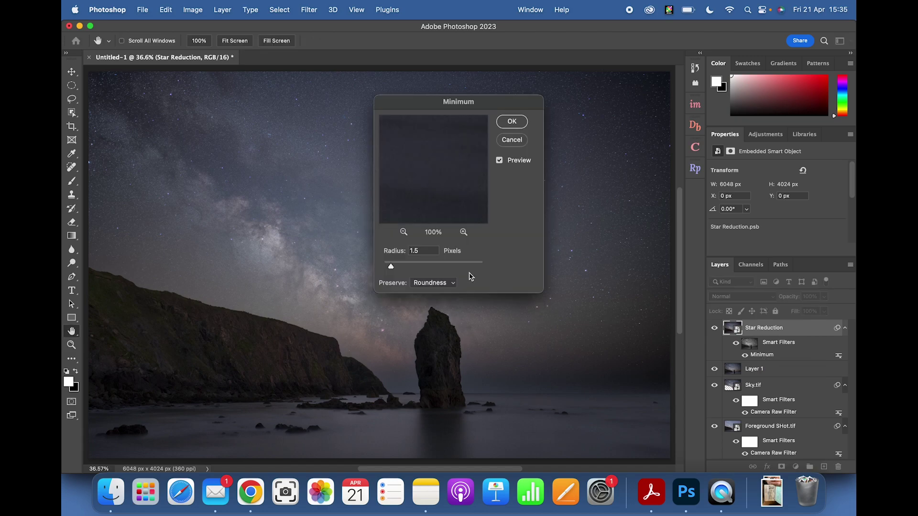
pyautogui.click(512, 140)
pyautogui.press('z')
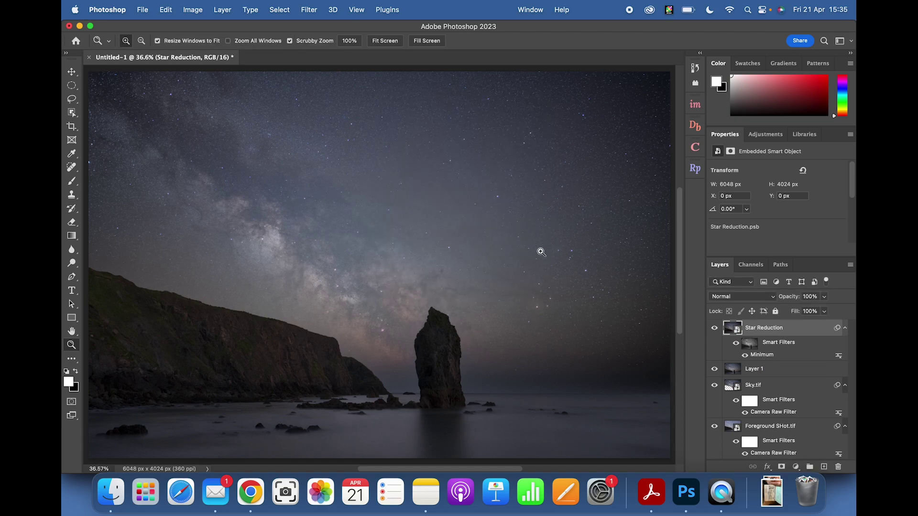
pyautogui.moveTo(539, 247); pyautogui.dragTo(563, 253)
pyautogui.click(384, 41)
# - Add a layer mask to Star Reduction and paint black over the Milky Way with an 1800 px brush at 30% opacity
pyautogui.click(782, 467)
pyautogui.press('b')
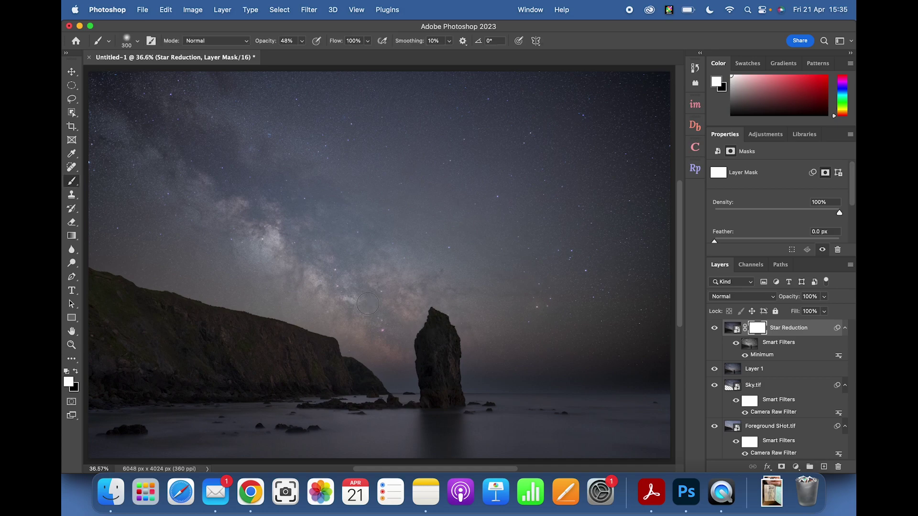
pyautogui.press(']')
pyautogui.press(']')
pyautogui.press(']')
pyautogui.press(']')
pyautogui.press(']')
pyautogui.press(']')
pyautogui.press(']')
pyautogui.press(']')
pyautogui.press(']')
pyautogui.press(']')
pyautogui.press(']')
pyautogui.press(']')
pyautogui.press('x')
pyautogui.moveTo(270, 43); pyautogui.dragTo(261, 43)
pyautogui.moveTo(296, 233)
pyautogui.mouseDown()
pyautogui.moveTo(394, 311)
pyautogui.moveTo(311, 268)
pyautogui.moveTo(291, 238)
pyautogui.mouseUp()
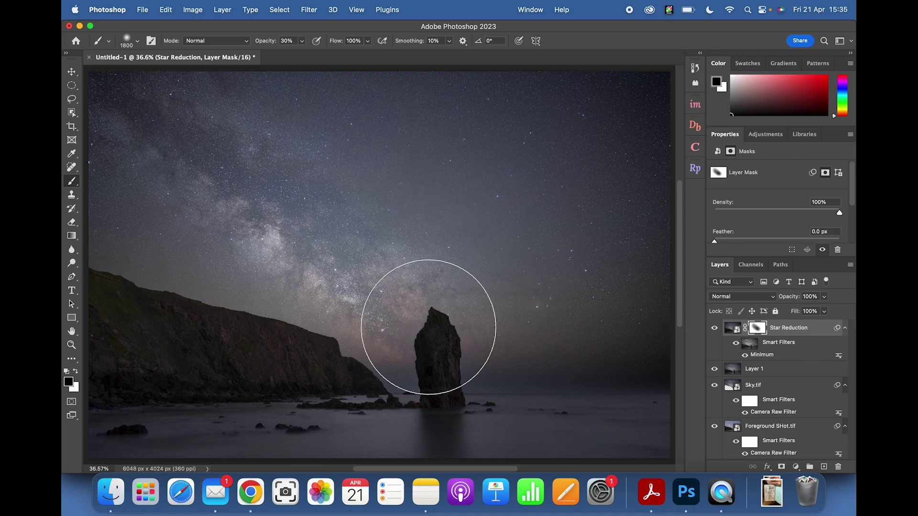
# - Toggle the Star Reduction layer's visibility repeatedly to compare the sky with and without the star reduction
pyautogui.click(714, 328)
pyautogui.click(715, 328)
pyautogui.click(714, 328)
pyautogui.click(714, 328)
pyautogui.click(714, 328)
pyautogui.click(714, 328)
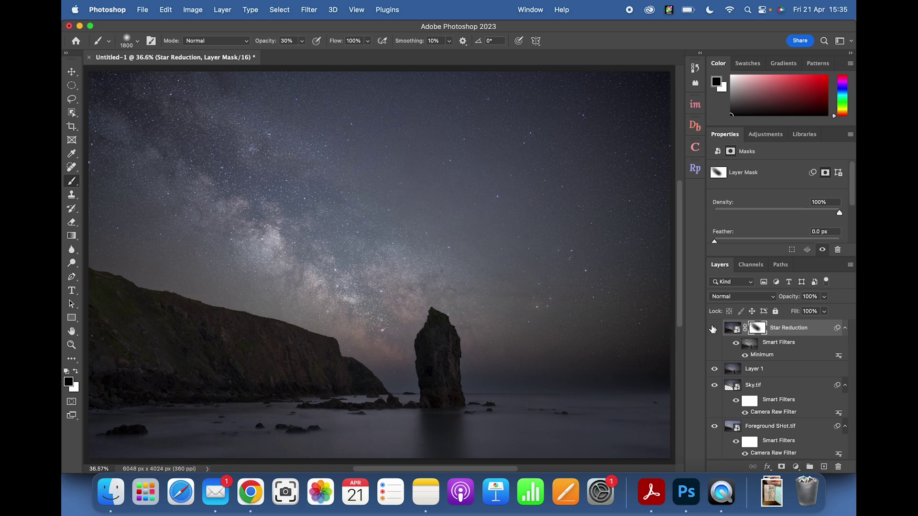
pyautogui.click(714, 328)
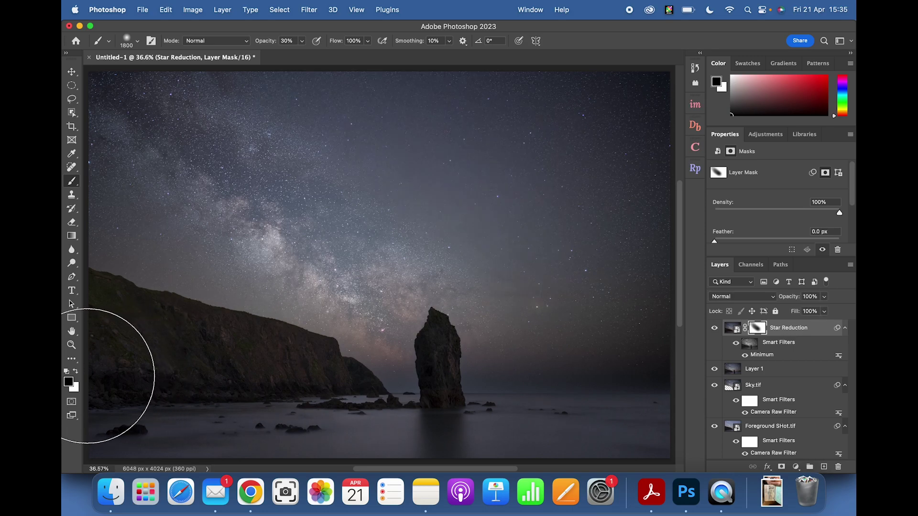
# - Refine the Star Reduction mask around the Milky Way with the brush at 9% opacity, using white and black paint
pyautogui.click(76, 371)
pyautogui.moveTo(269, 43); pyautogui.dragTo(258, 44)
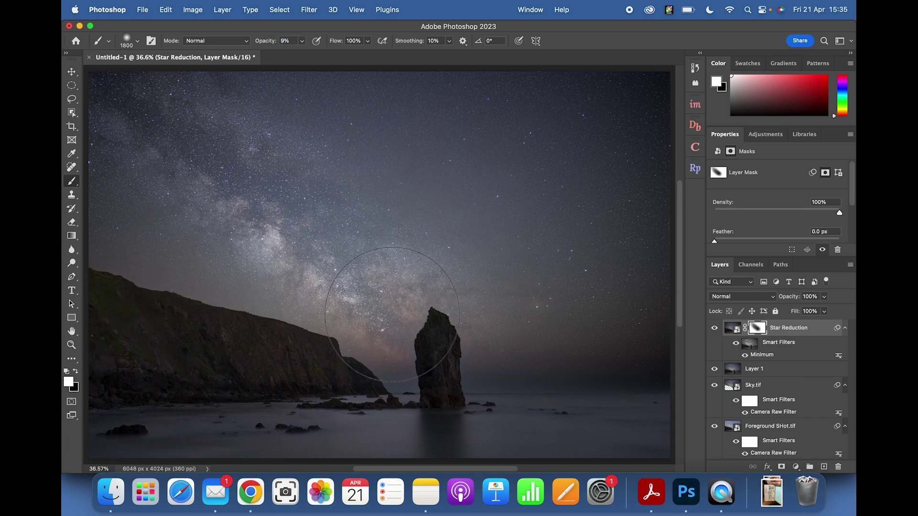
pyautogui.click(719, 328)
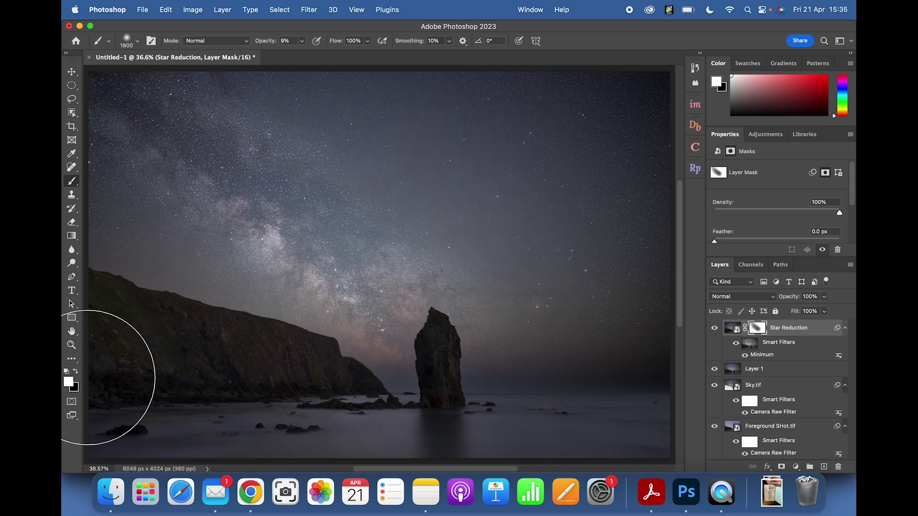
pyautogui.click(76, 371)
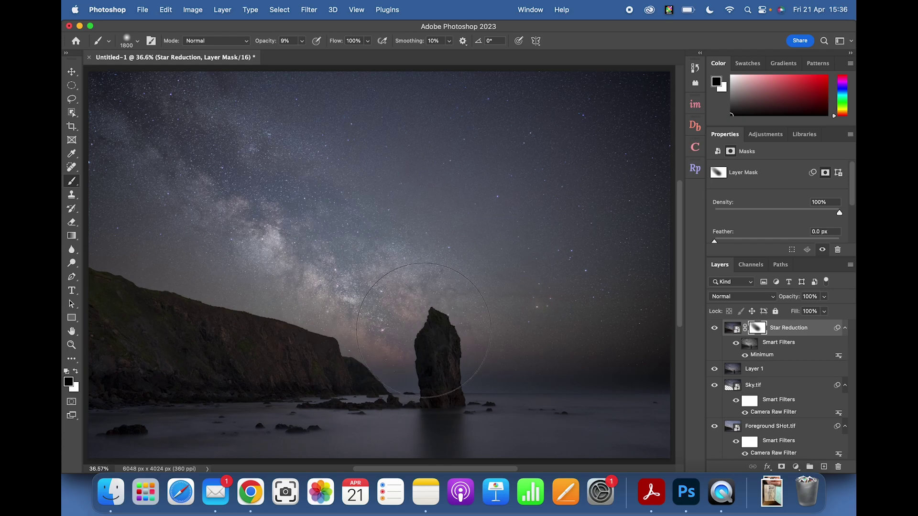
# - Compare the image with and without Star Reduction and inspect the stars beside the sea stack up close
pyautogui.click(714, 328)
pyautogui.click(714, 328)
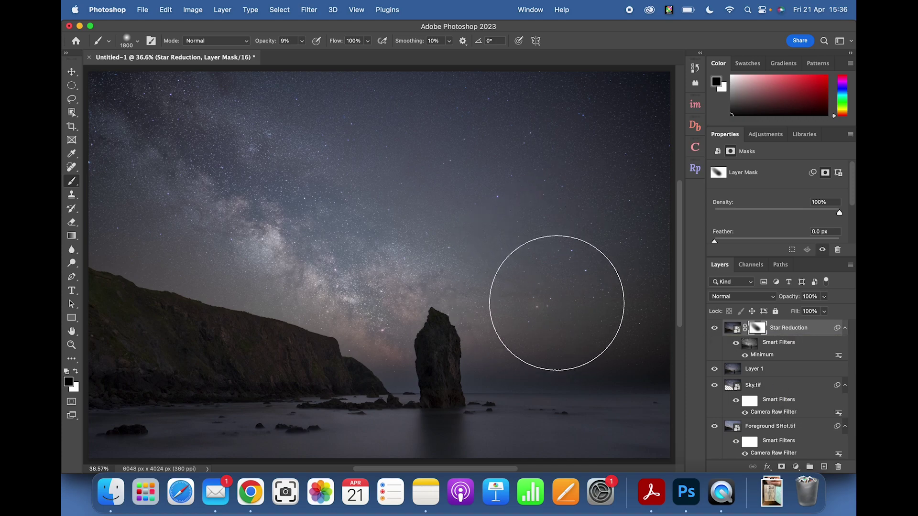
pyautogui.click(72, 344)
pyautogui.moveTo(515, 321)
pyautogui.mouseDown()
pyautogui.moveTo(594, 303)
pyautogui.moveTo(502, 326)
pyautogui.mouseUp()
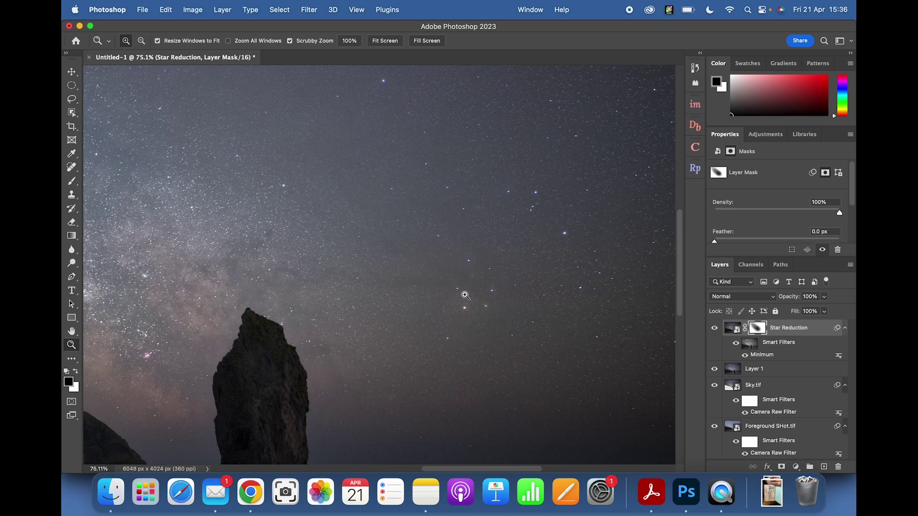
pyautogui.click(388, 42)
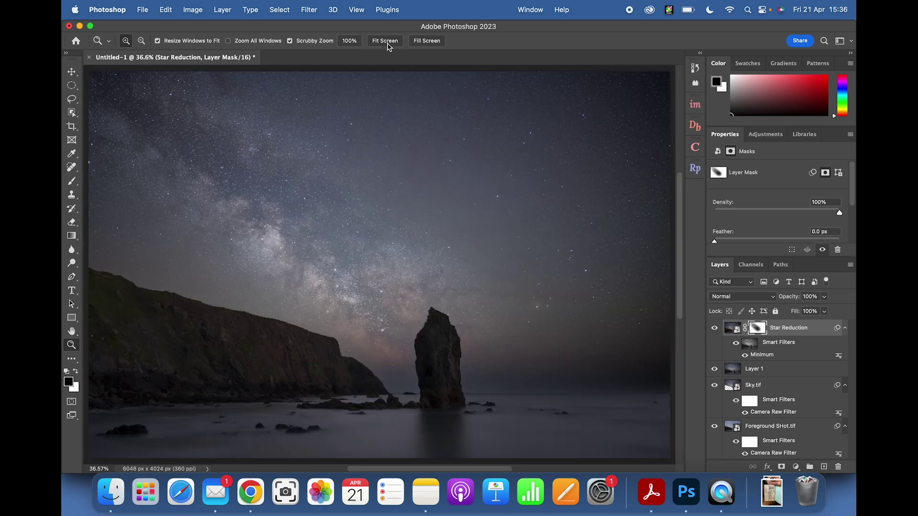
# - Create a new layer named Star Glow above Star Reduction and set its blend mode to Soft Light
pyautogui.click(823, 467)
pyautogui.press('x')
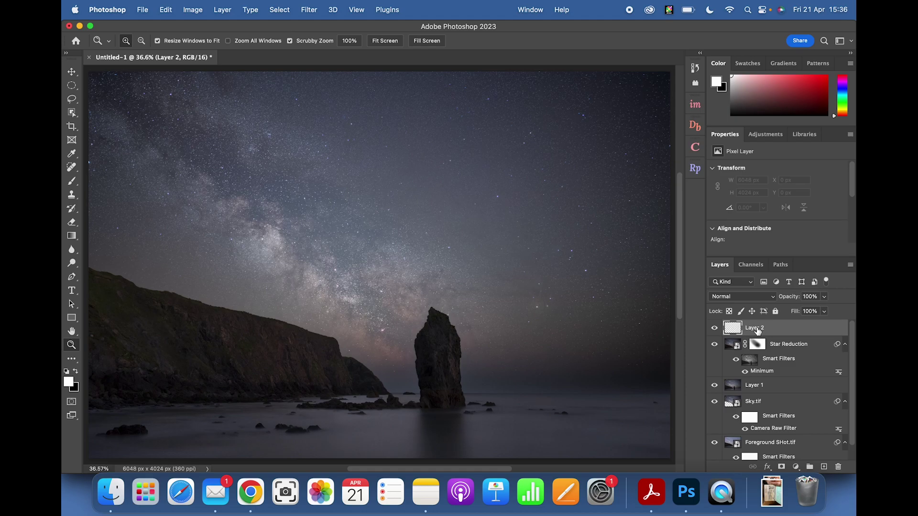
pyautogui.write('Star Glow')
pyautogui.press('Return')
pyautogui.click(771, 297)
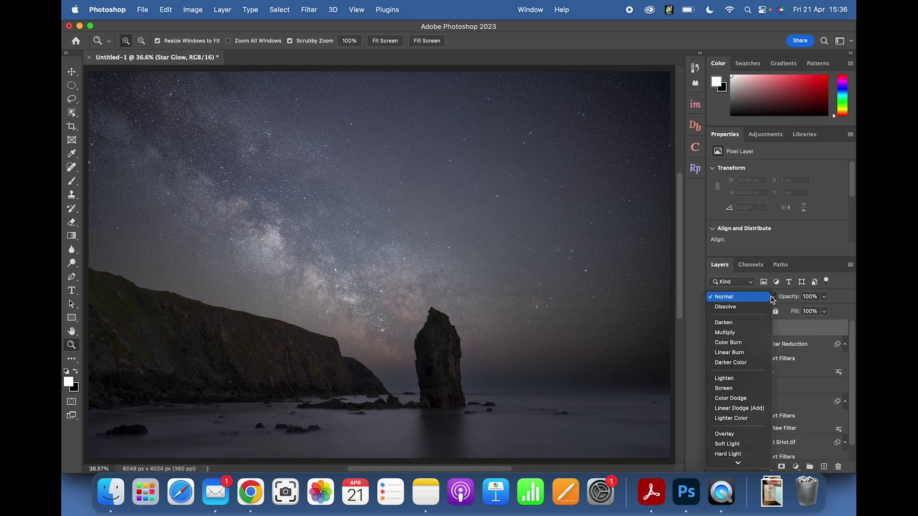
pyautogui.click(735, 447)
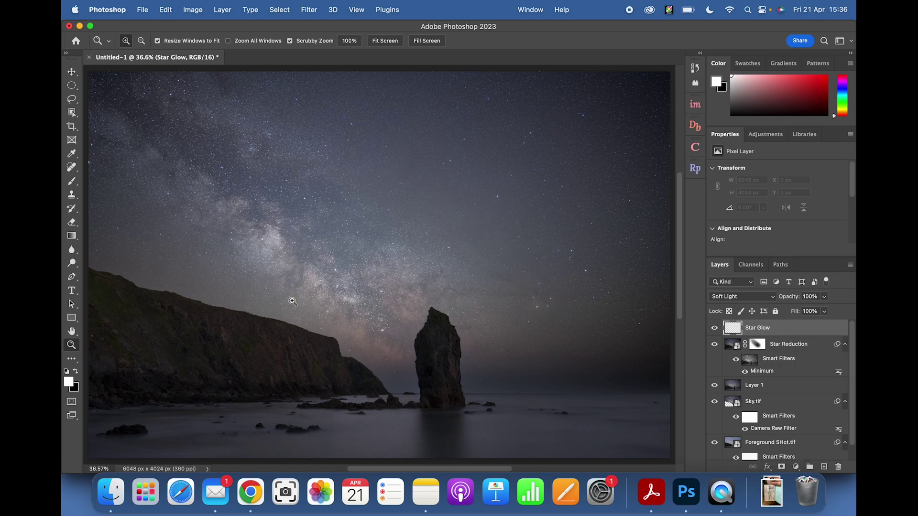
# - On Star Glow, paint white glow over the bright stars right of the sea stack with a brush at 30% opacity, down to 20 px
pyautogui.press('b')
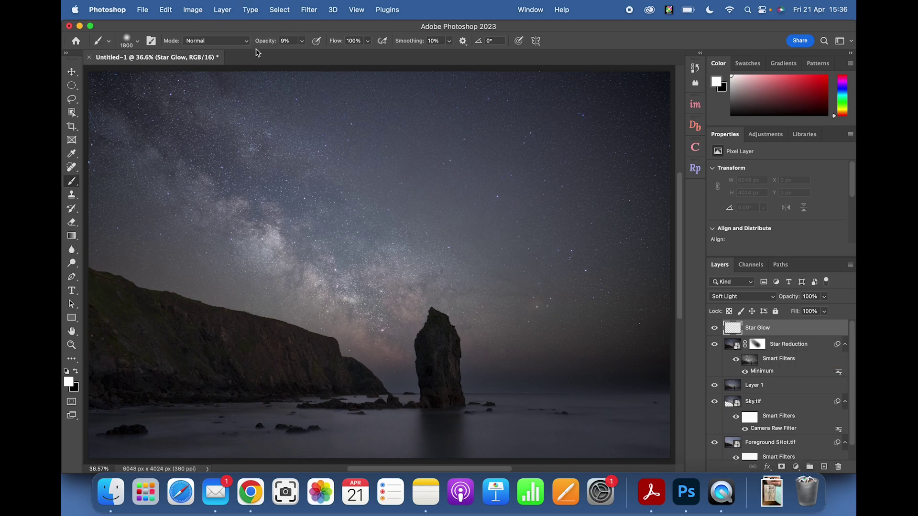
pyautogui.moveTo(263, 42); pyautogui.dragTo(270, 45)
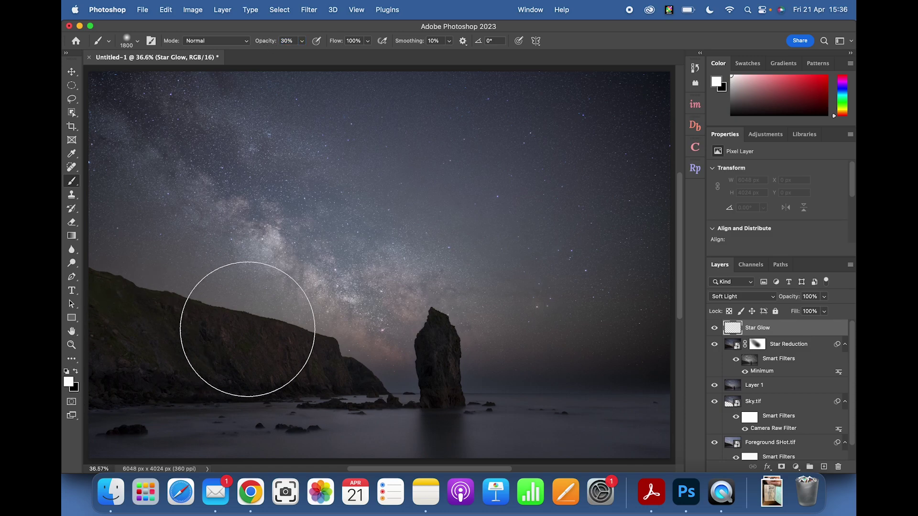
pyautogui.press('[')
pyautogui.press('[')
pyautogui.press('[')
pyautogui.press('[')
pyautogui.press('[')
pyautogui.press('[')
pyautogui.press('[')
pyautogui.press('[')
pyautogui.press('[')
pyautogui.press('[')
pyautogui.press('[')
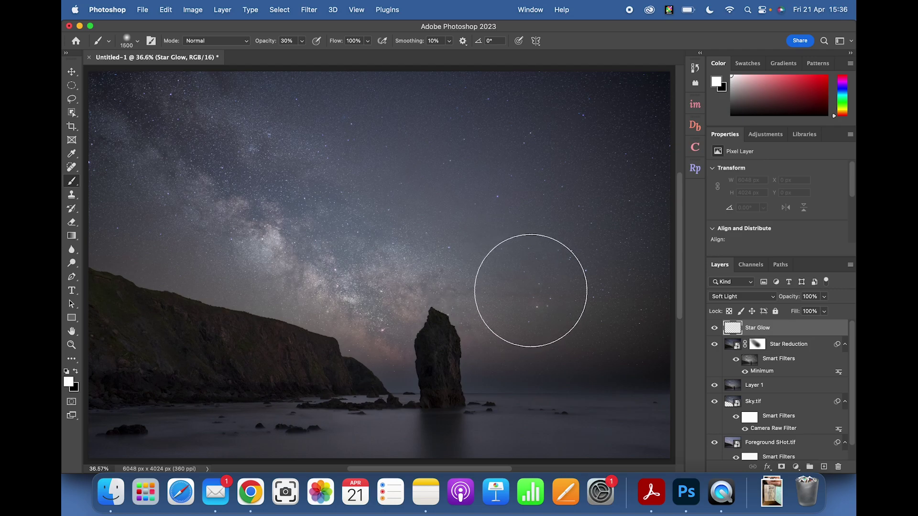
pyautogui.press('z')
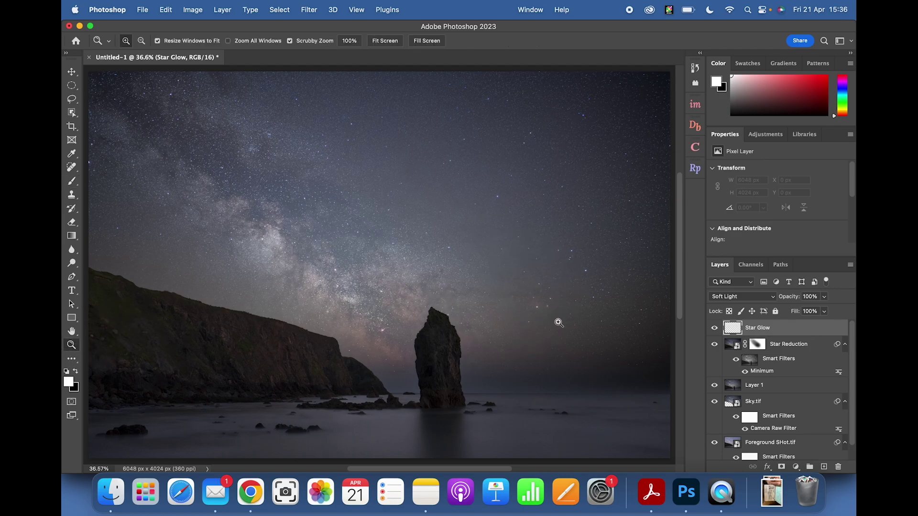
pyautogui.moveTo(569, 295); pyautogui.dragTo(614, 301)
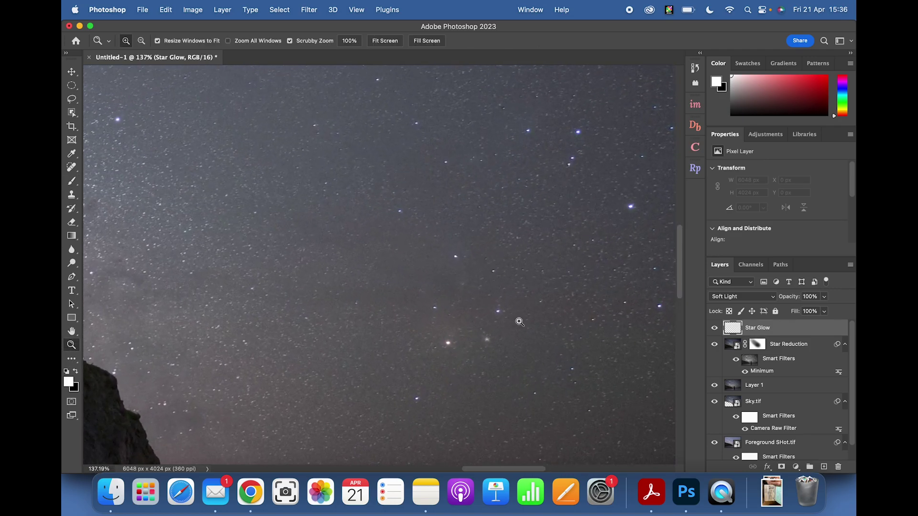
pyautogui.moveTo(523, 324); pyautogui.dragTo(431, 328)
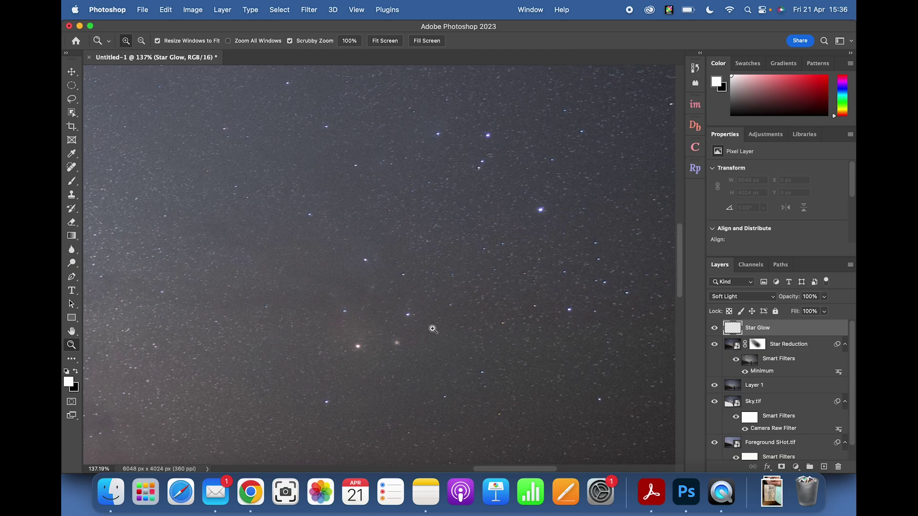
pyautogui.press('b')
pyautogui.press(']')
pyautogui.press(']')
pyautogui.press('[')
pyautogui.press('[')
pyautogui.press('[')
pyautogui.press('[')
pyautogui.press('[')
pyautogui.press('[')
pyautogui.press('[')
pyautogui.press('[')
pyautogui.press('[')
pyautogui.press('[')
pyautogui.press('[')
pyautogui.press('[')
pyautogui.press('[')
pyautogui.press('[')
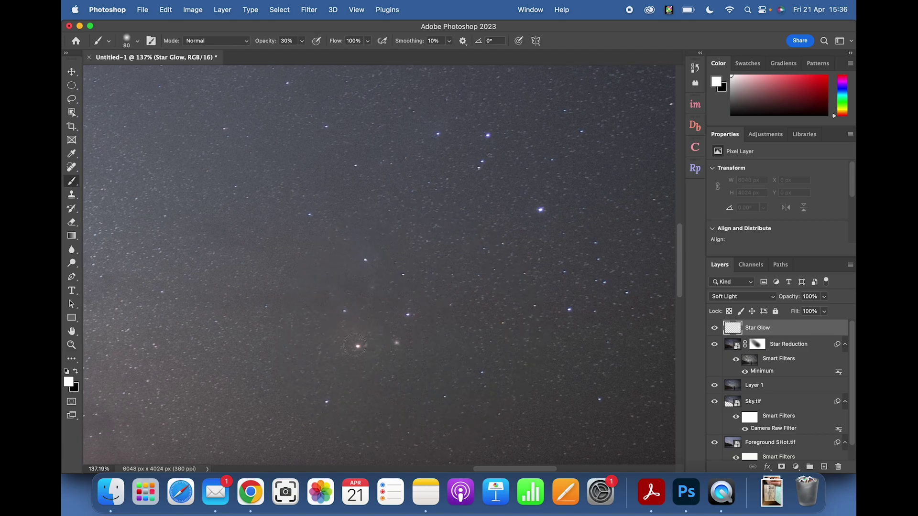
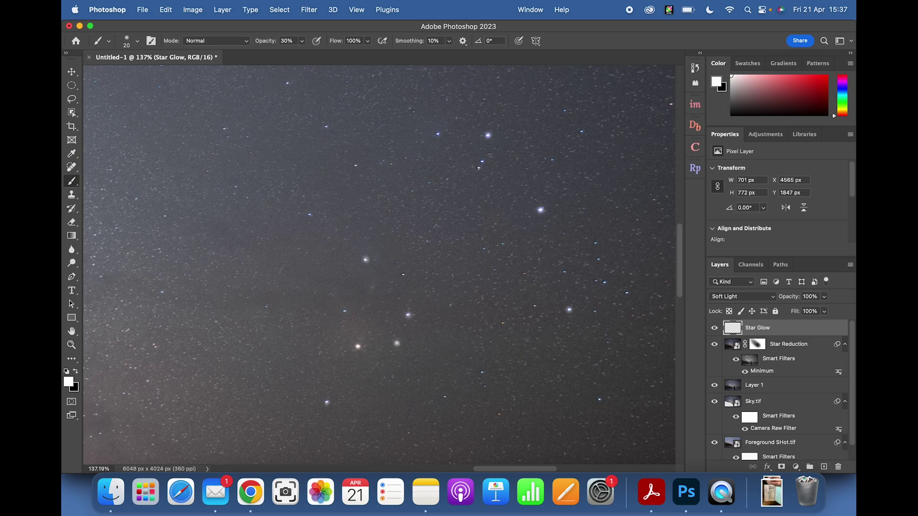
# - Review the whole image and paint white glow onto further bright stars in the lower Milky Way and sky on Star Glow
pyautogui.press('z')
pyautogui.click(385, 41)
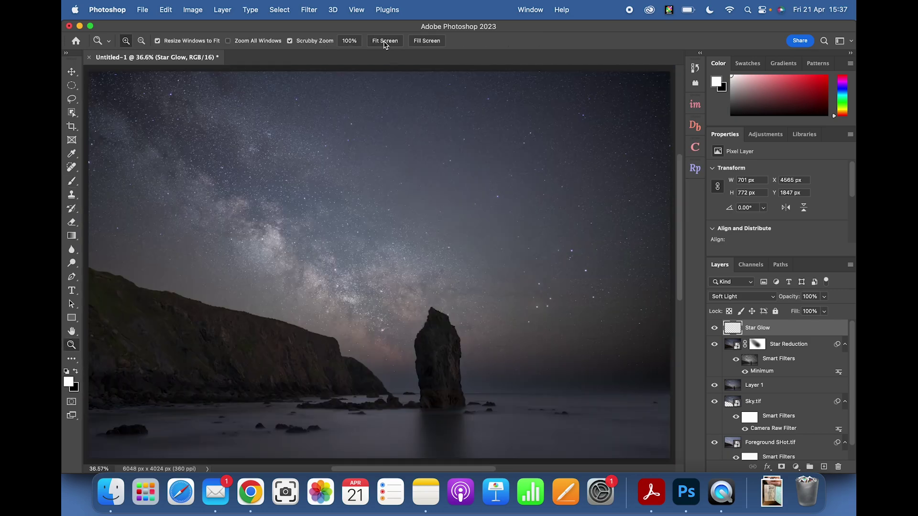
pyautogui.moveTo(605, 288); pyautogui.dragTo(621, 291)
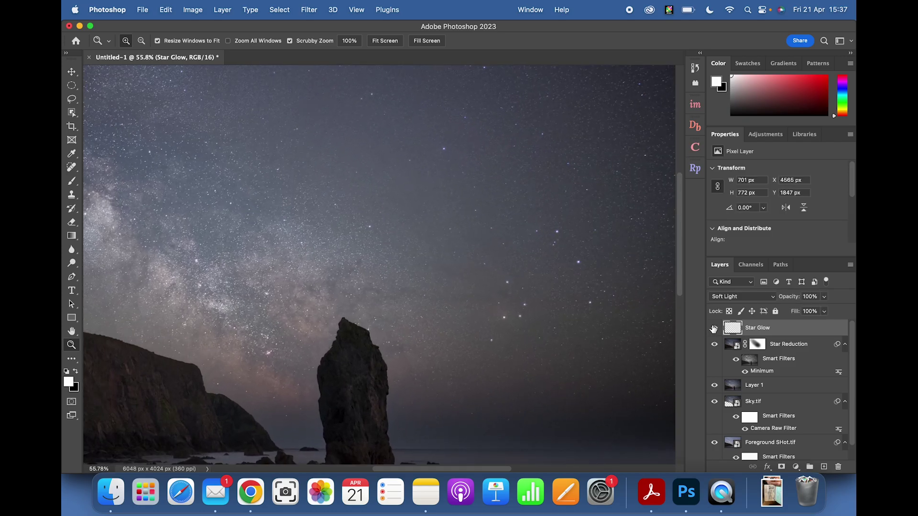
pyautogui.click(394, 41)
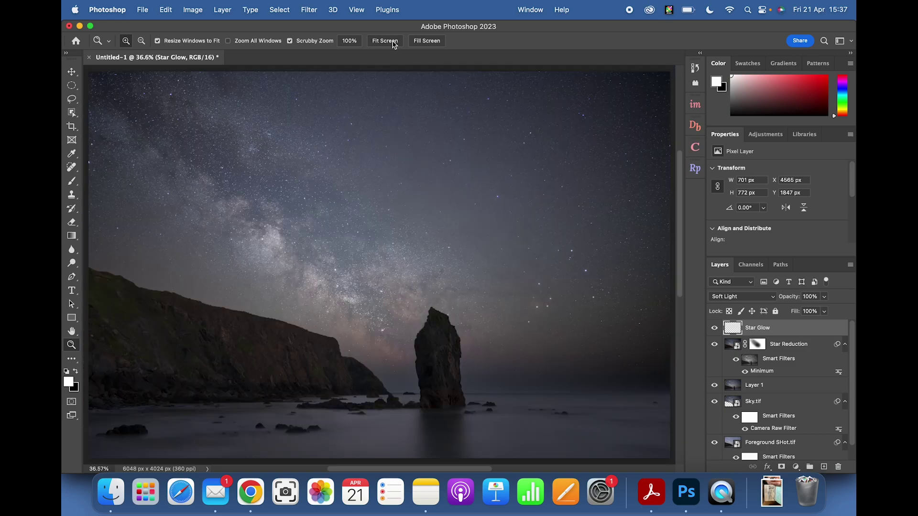
pyautogui.press('b')
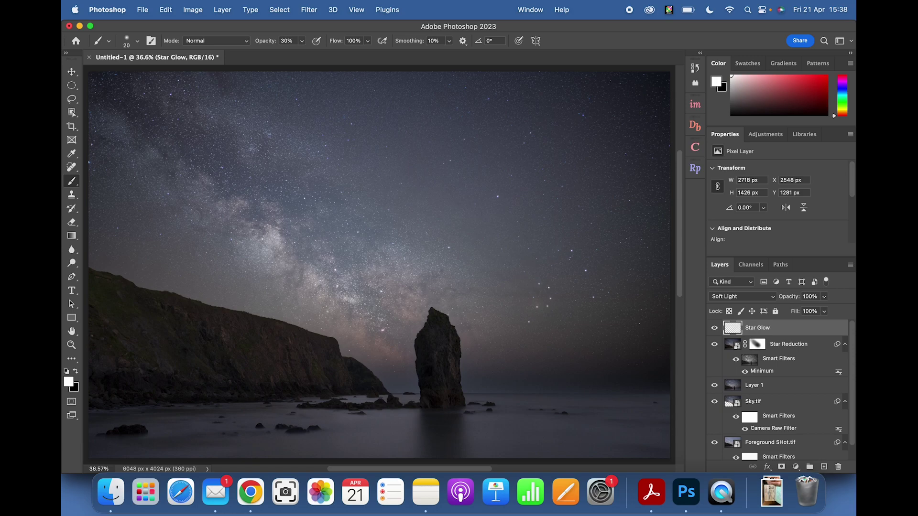
# - Compare the sky with and without the Star Glow layer
pyautogui.click(714, 329)
pyautogui.click(715, 328)
pyautogui.click(714, 329)
pyautogui.click(714, 329)
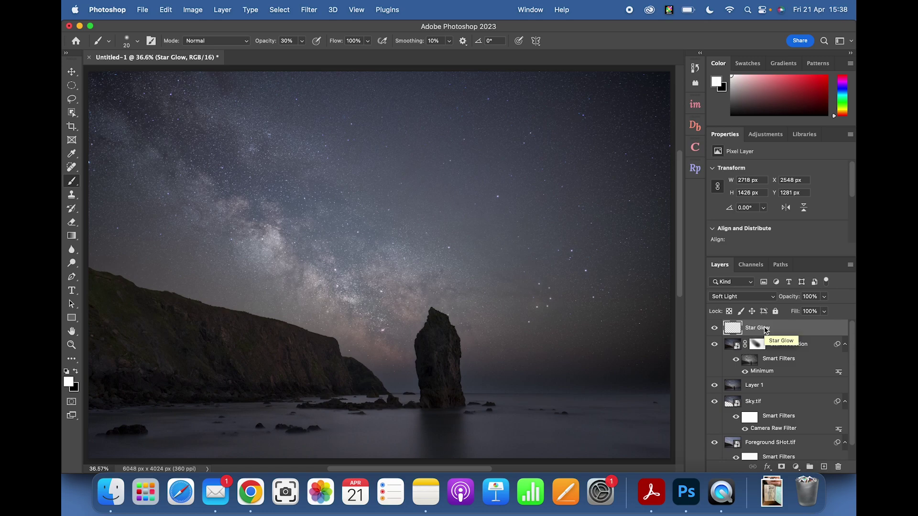
# - Stamp all visible layers into a new merged layer above Star Glow
pyautogui.press('alt+shift+super+e')
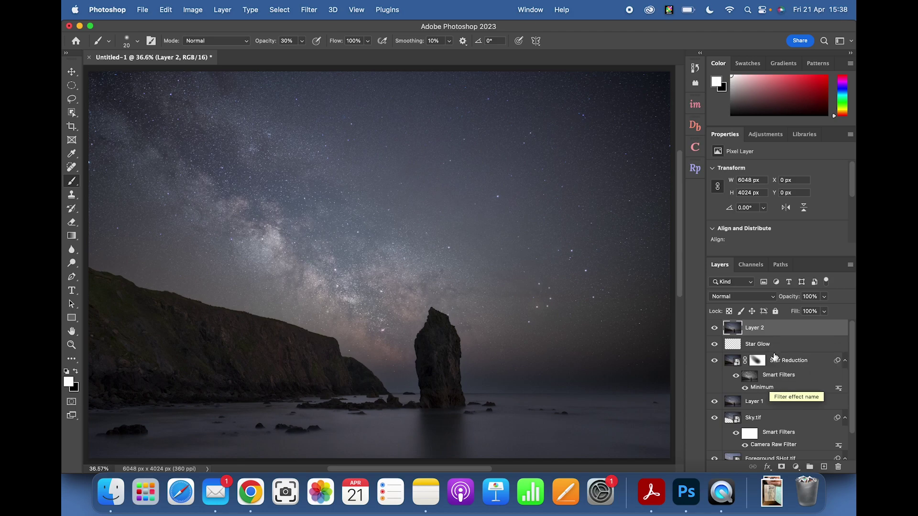
pyautogui.scroll(-2, 769, 427)
pyautogui.scroll(2, 769, 428)
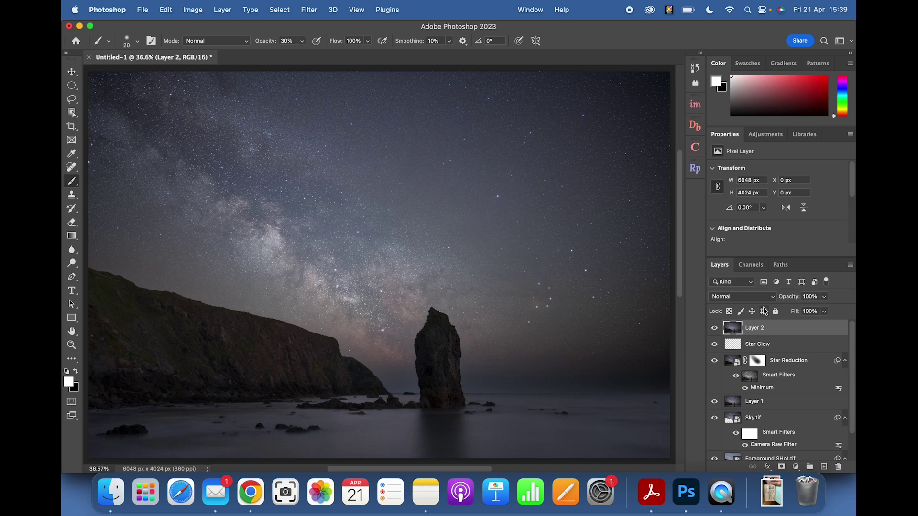
# - Add a Curves adjustment layer above the merged layer with a darkening point at input 198, output 175, and invert its mask
pyautogui.click(767, 136)
pyautogui.click(761, 158)
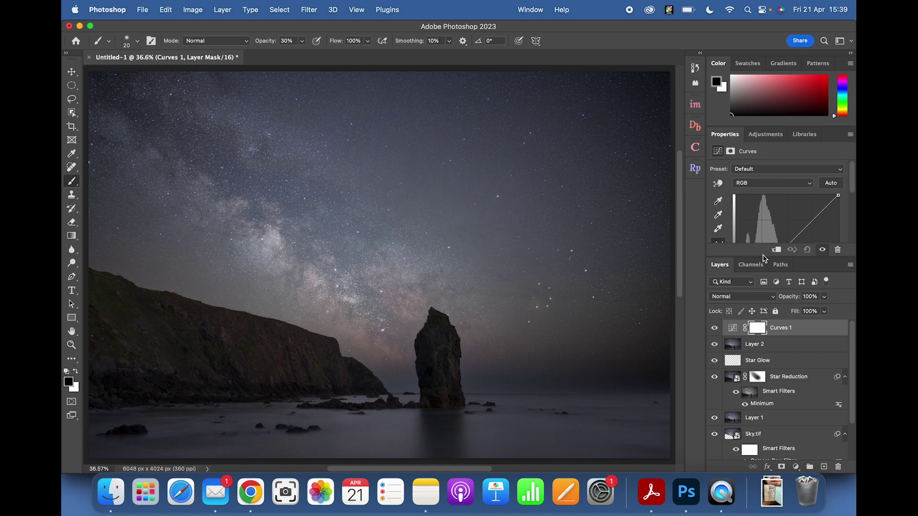
pyautogui.moveTo(763, 257); pyautogui.dragTo(763, 334)
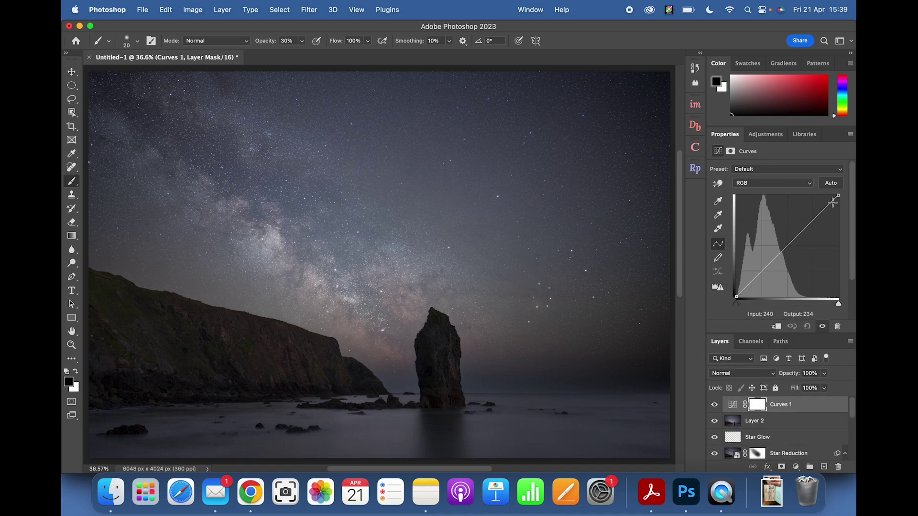
pyautogui.moveTo(816, 218); pyautogui.dragTo(816, 227)
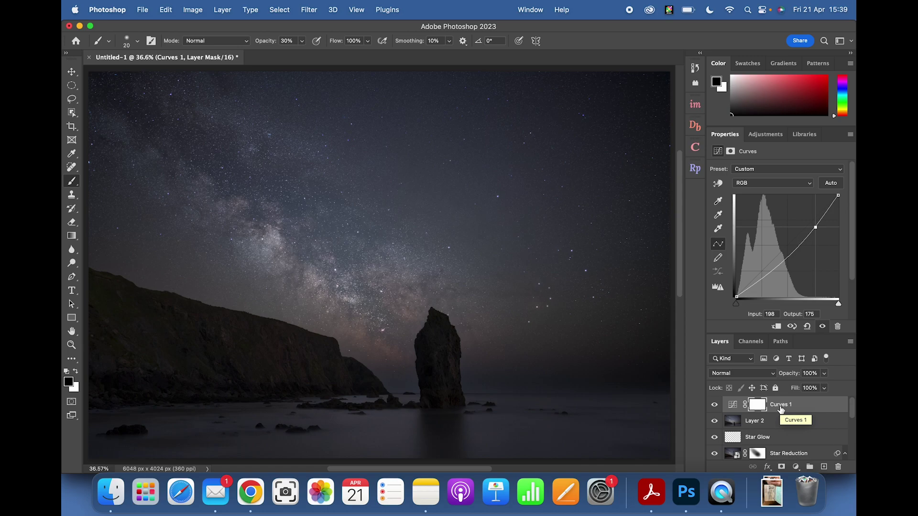
pyautogui.press('super+i')
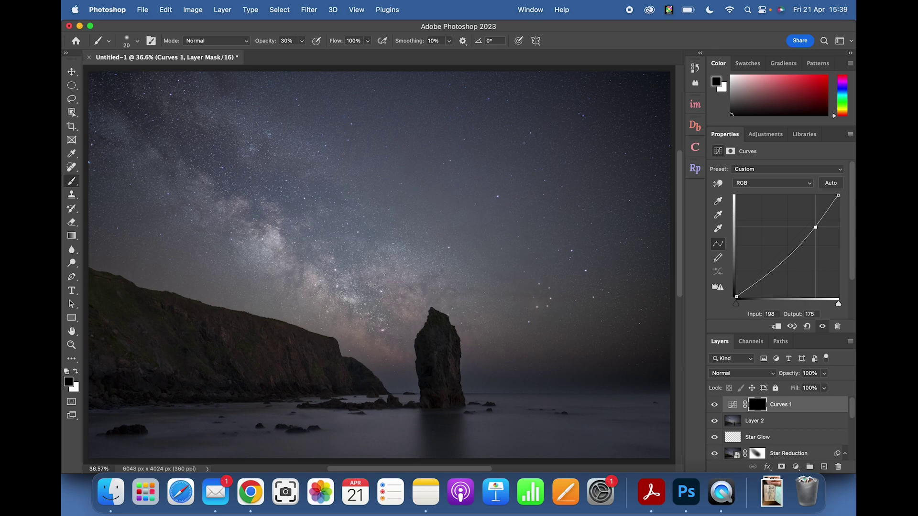
# - Paint the Curves mask white over the Milky Way with a 1700 px brush at 30% opacity, and set the layer's opacity to 56%
pyautogui.press(']')
pyautogui.press(']')
pyautogui.press(']')
pyautogui.press(']')
pyautogui.press(']')
pyautogui.press(']')
pyautogui.press(']')
pyautogui.press(']')
pyautogui.press(']')
pyautogui.press(']')
pyautogui.press(']')
pyautogui.press(']')
pyautogui.press(']')
pyautogui.press(']')
pyautogui.press(']')
pyautogui.click(75, 373)
pyautogui.press(']')
pyautogui.press(']')
pyautogui.press(']')
pyautogui.press(']')
pyautogui.press(']')
pyautogui.press(']')
pyautogui.press(']')
pyautogui.press(']')
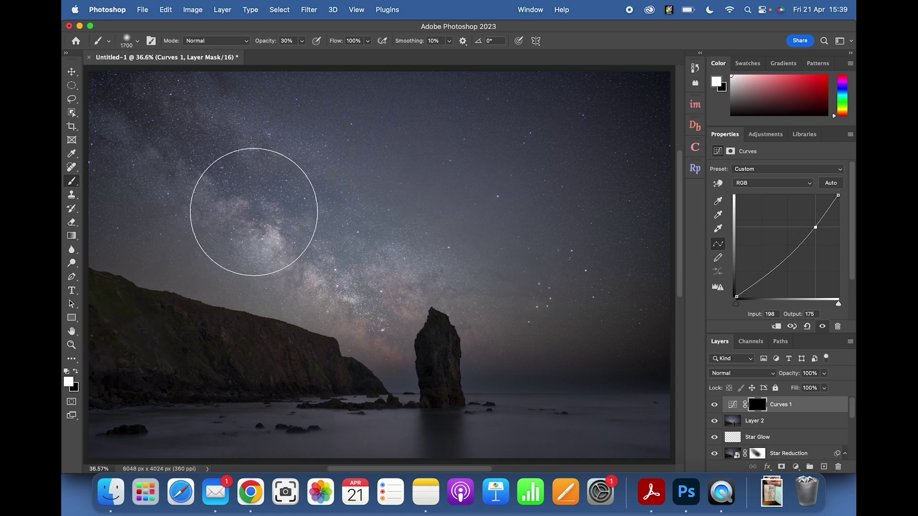
pyautogui.click(386, 308)
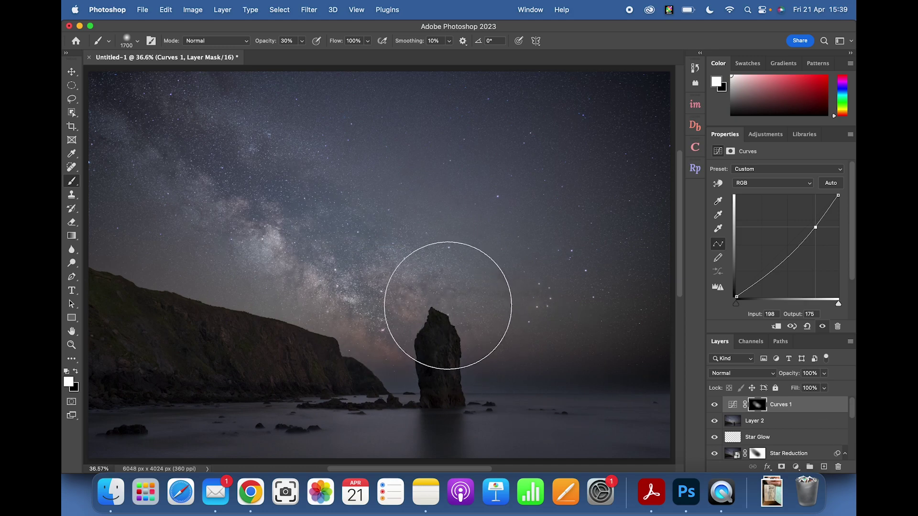
pyautogui.moveTo(788, 376); pyautogui.dragTo(764, 382)
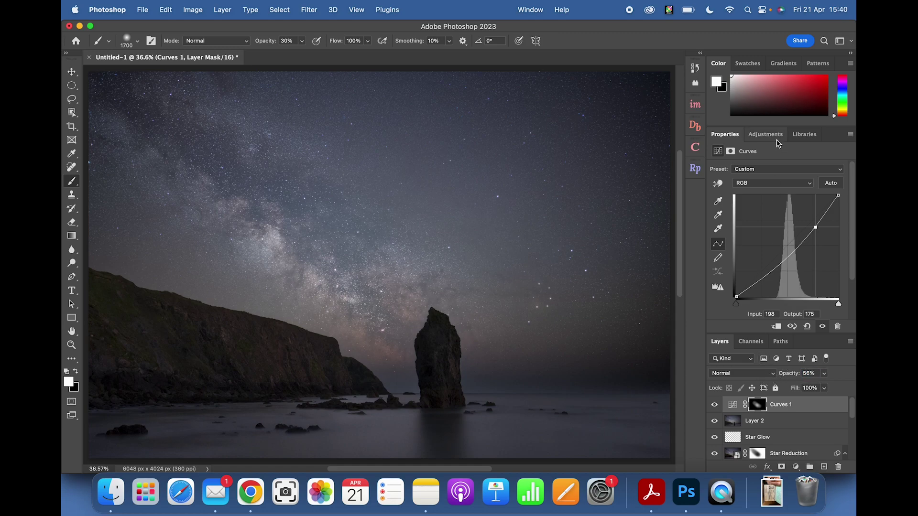
# - Add a Color Balance adjustment layer, fine-tune its Midtones, and set the Highlights Yellow–Blue value to +13
pyautogui.click(766, 135)
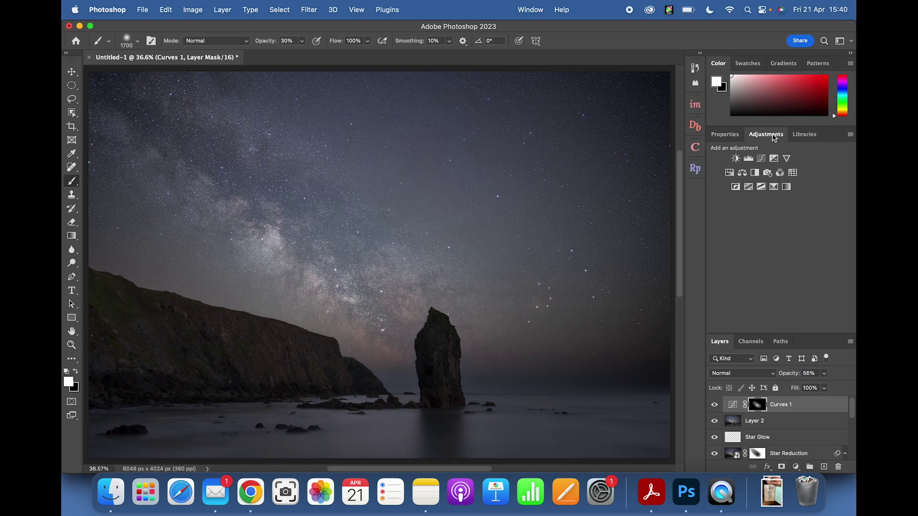
pyautogui.click(742, 173)
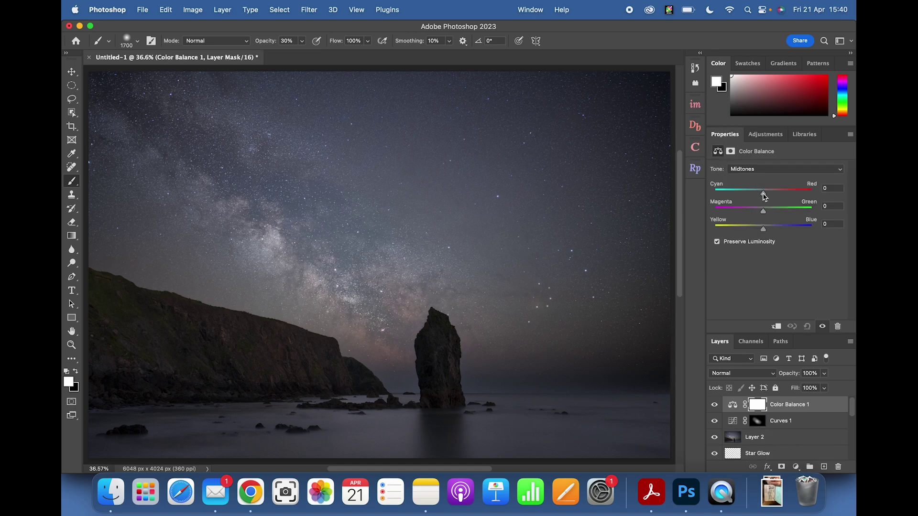
pyautogui.moveTo(763, 194); pyautogui.dragTo(765, 198)
pyautogui.moveTo(763, 197); pyautogui.dragTo(765, 192)
pyautogui.moveTo(763, 231); pyautogui.dragTo(762, 231)
pyautogui.click(779, 170)
pyautogui.click(772, 178)
pyautogui.moveTo(766, 232); pyautogui.dragTo(770, 232)
# - Compare the image with and without the Color Balance adjustment
pyautogui.click(714, 406)
pyautogui.click(714, 406)
pyautogui.click(714, 405)
pyautogui.click(714, 405)
pyautogui.click(714, 406)
pyautogui.click(714, 405)
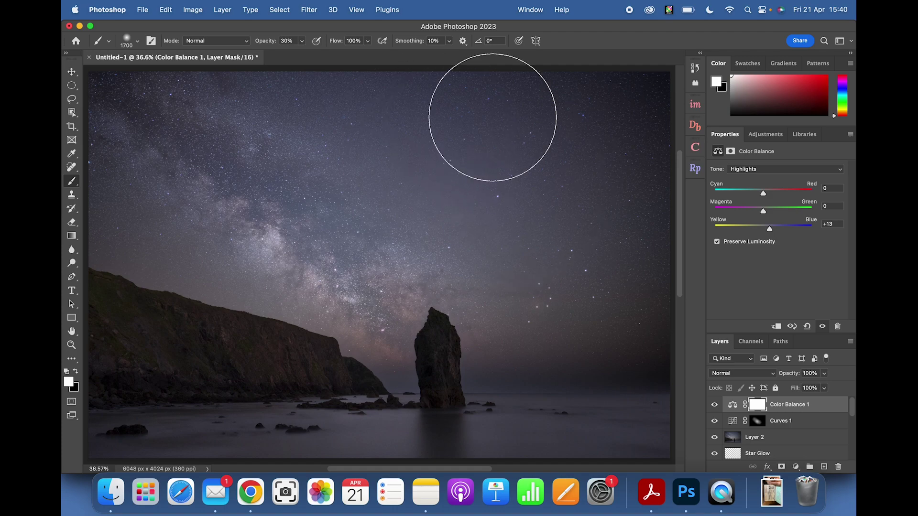
# - Stamp all visible layers into a new layer above Color Balance 1 and convert it to a smart object
pyautogui.click(71, 344)
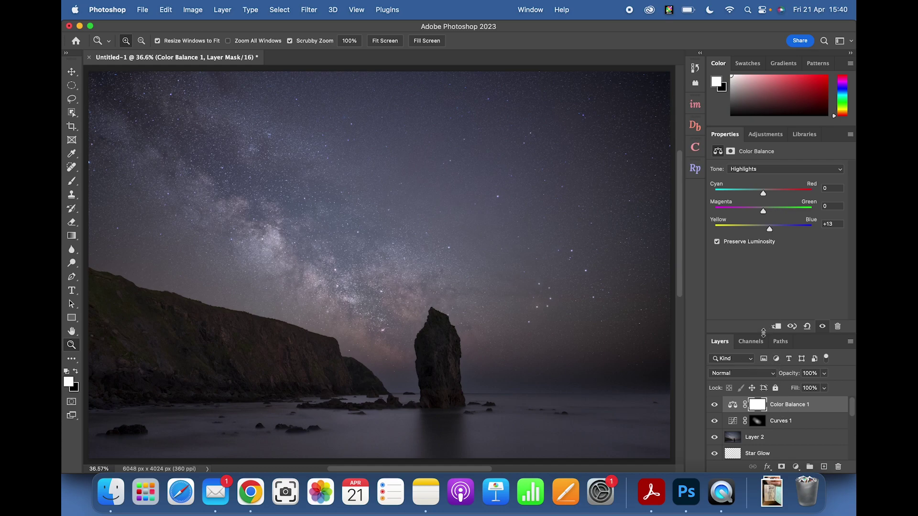
pyautogui.moveTo(765, 333); pyautogui.dragTo(773, 251)
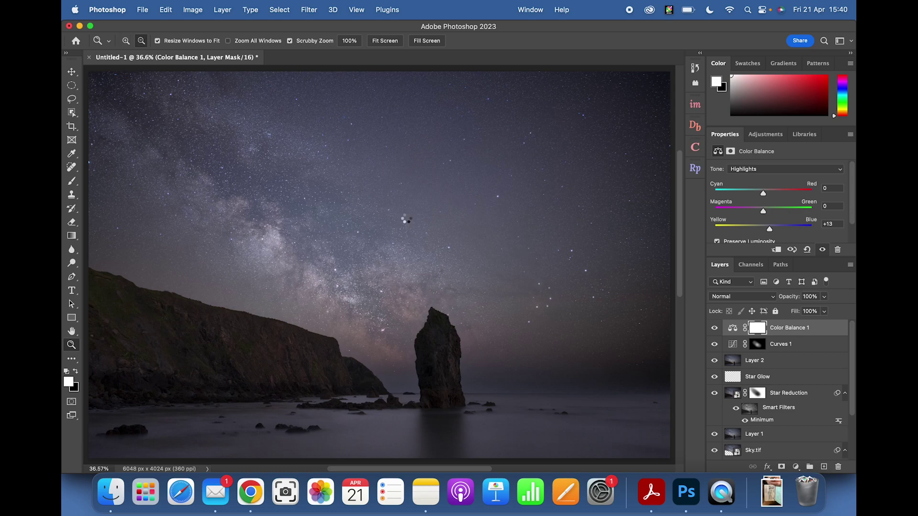
pyautogui.press('super+alt+shift+e')
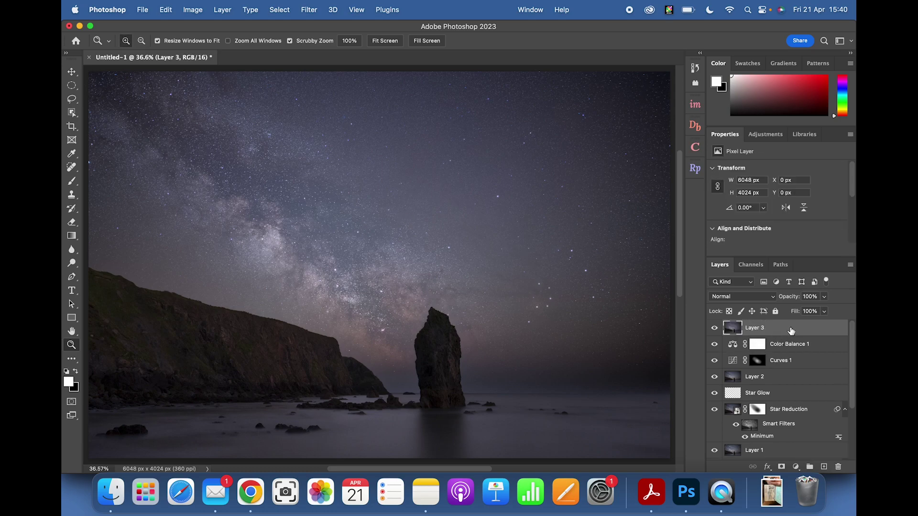
pyautogui.rightClick(791, 331)
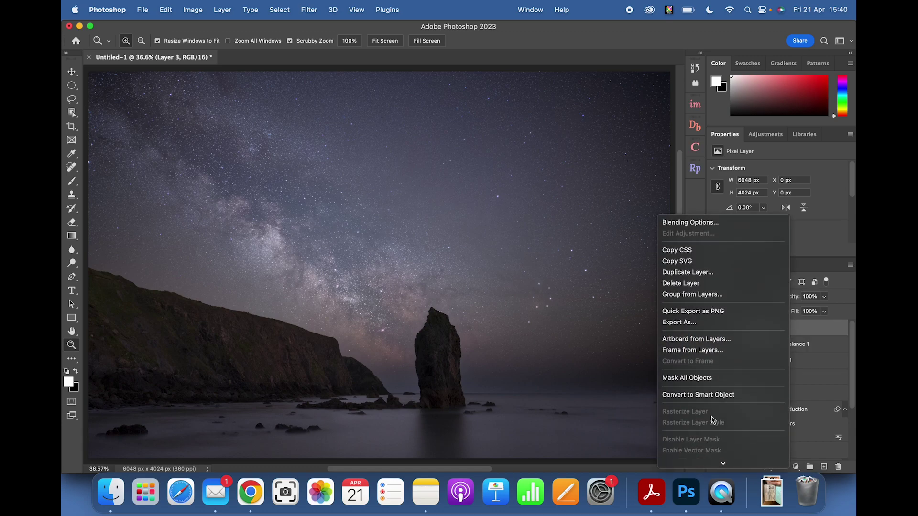
pyautogui.click(712, 395)
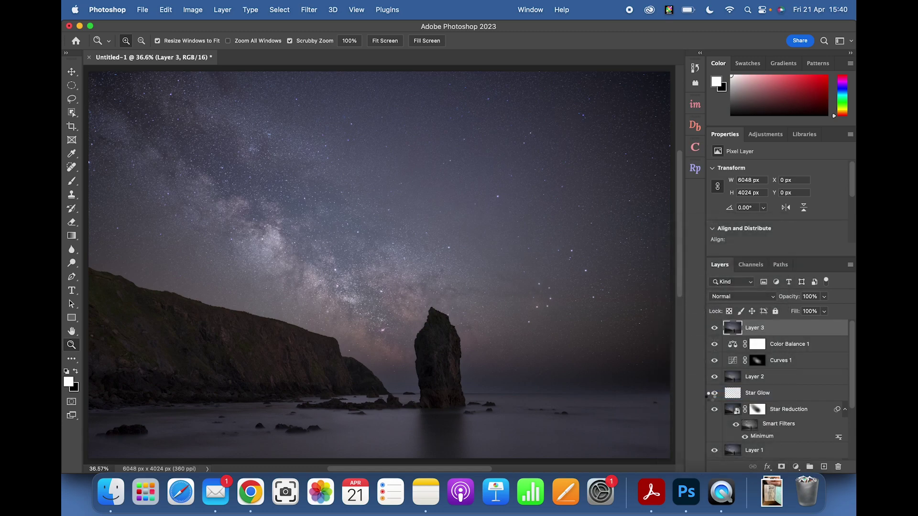
# - Apply a Gaussian Blur smart filter with a small radius to the merged smart object
pyautogui.click(311, 11)
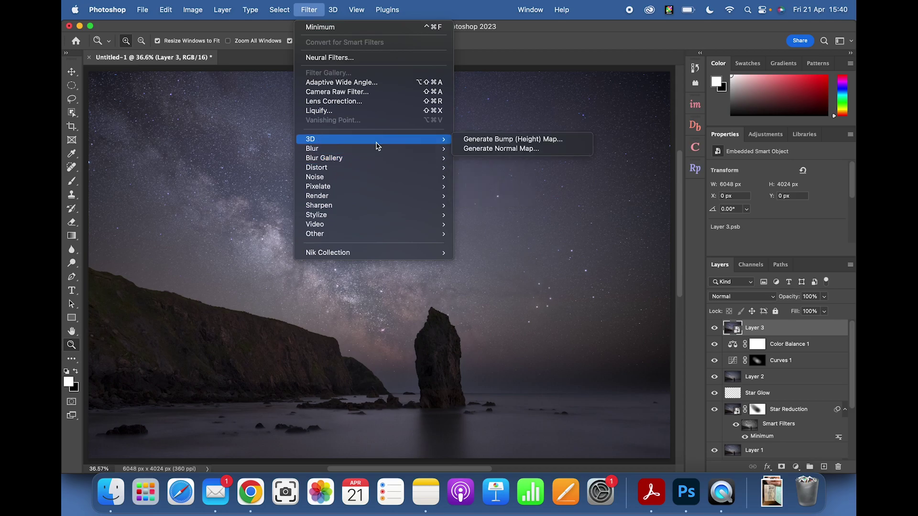
pyautogui.moveTo(381, 148)
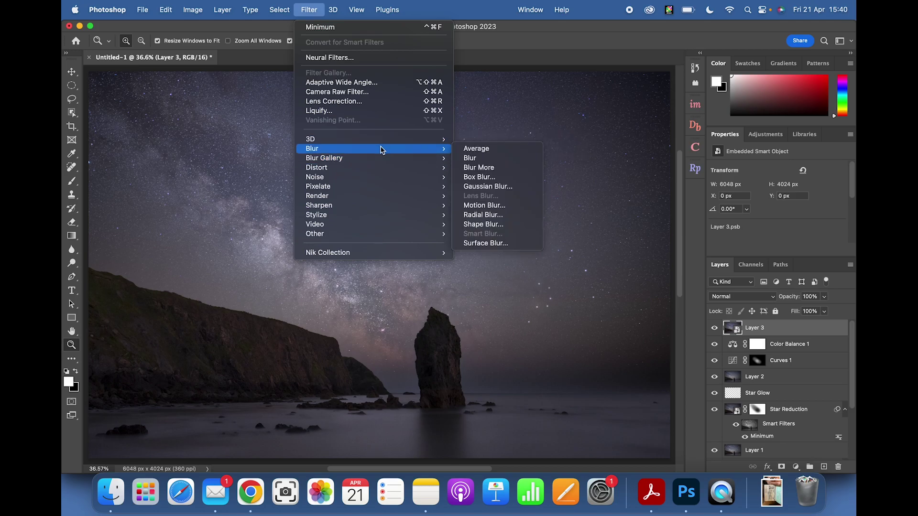
pyautogui.click(477, 187)
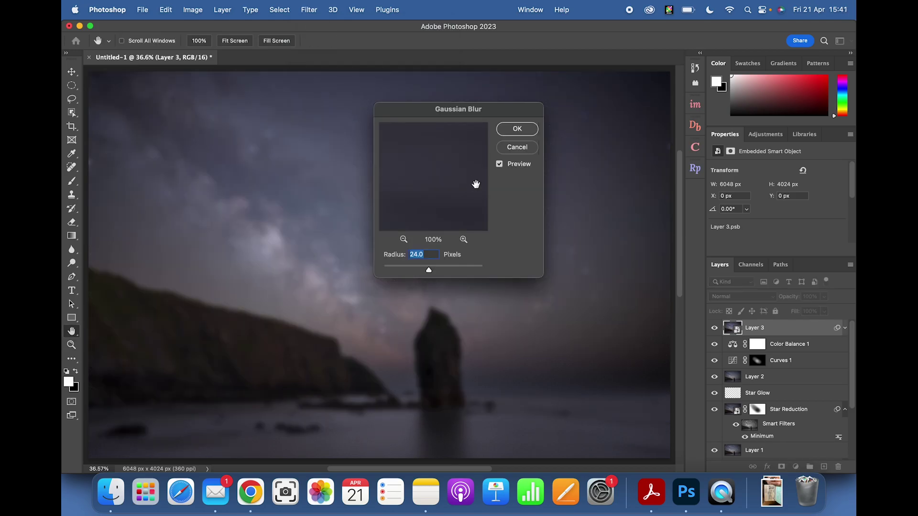
pyautogui.moveTo(429, 270); pyautogui.dragTo(416, 273)
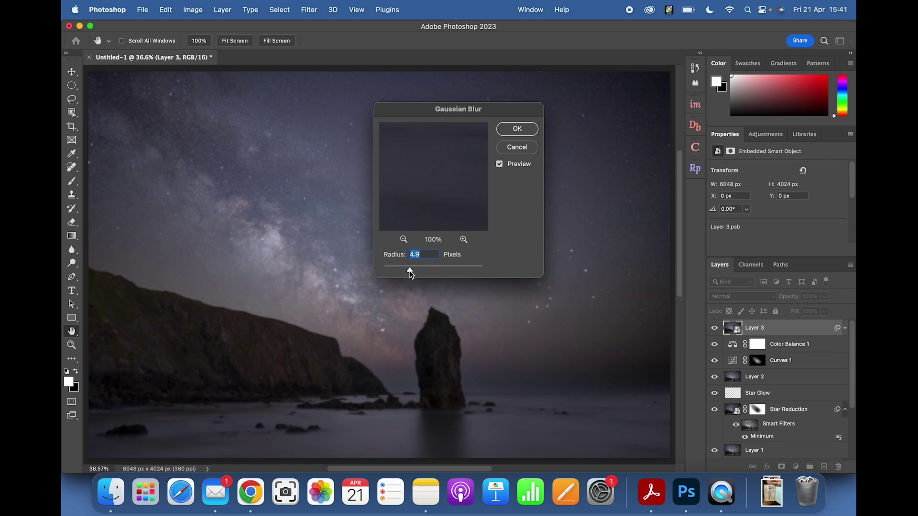
pyautogui.moveTo(407, 272); pyautogui.dragTo(401, 272)
pyautogui.click(517, 125)
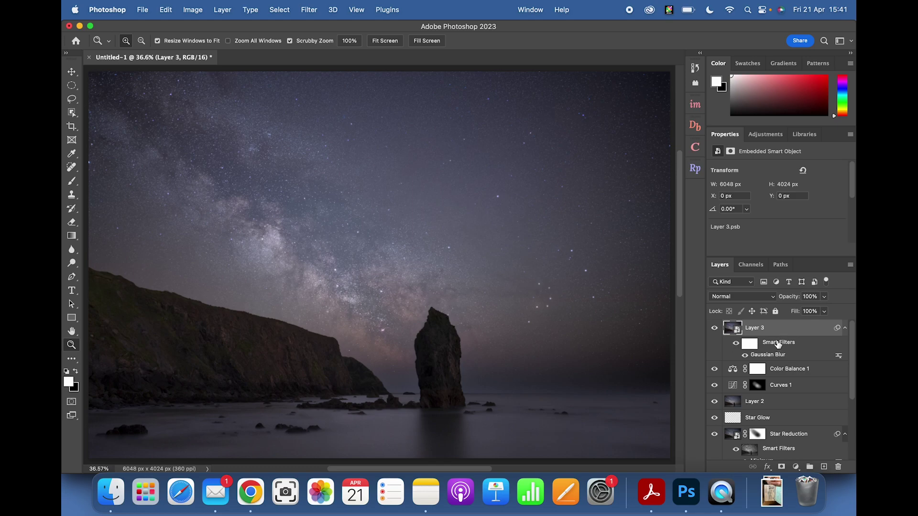
# - Delete the blurred merged layer, stamp all visible layers into a new layer above Color Balance 1 and convert it to a smart object
pyautogui.moveTo(774, 330); pyautogui.dragTo(838, 466)
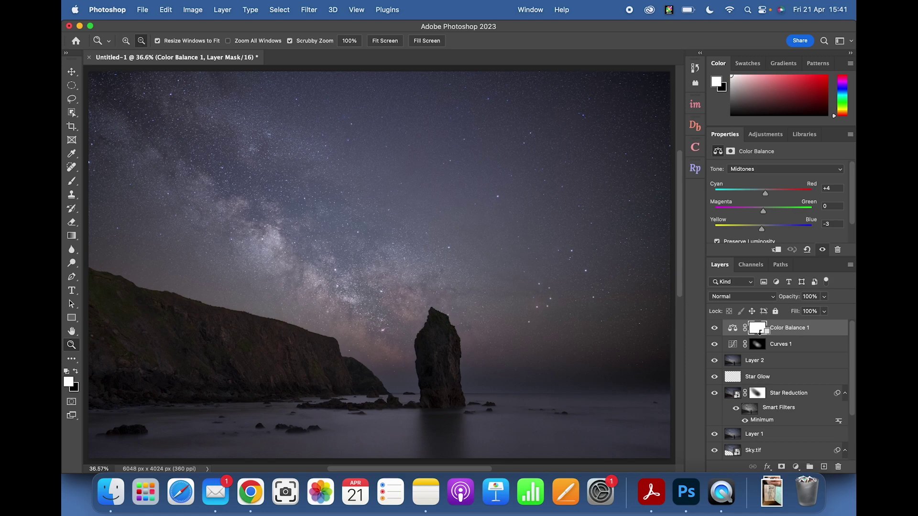
pyautogui.press('super+alt+shift+e')
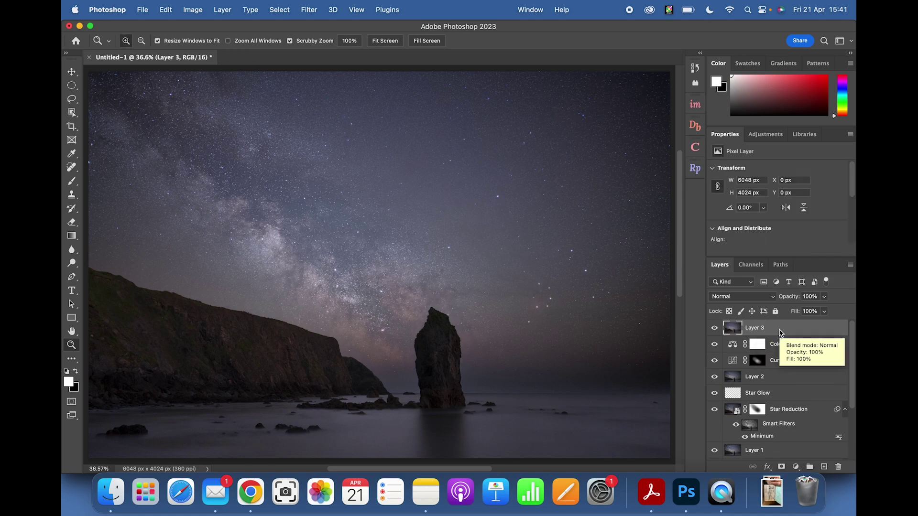
pyautogui.rightClick(780, 333)
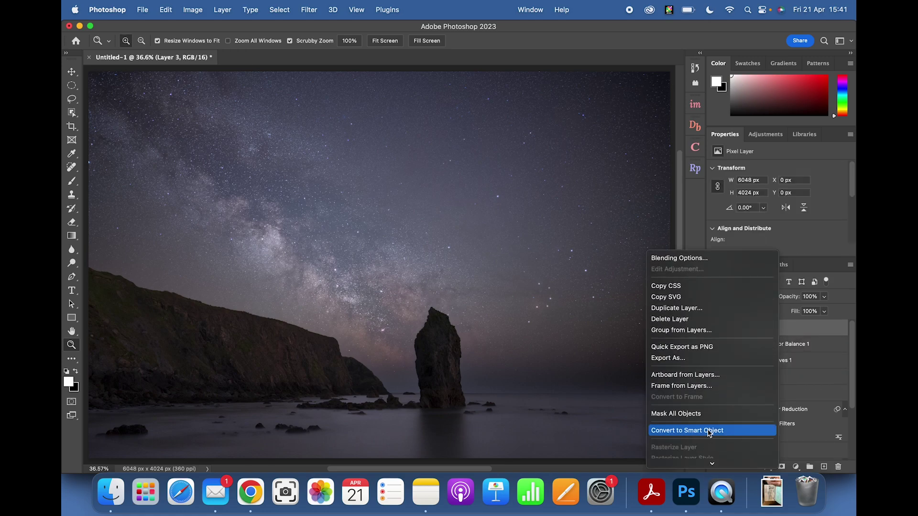
pyautogui.click(709, 431)
# - Open the Camera Raw Filter on the merged smart object and set the Temperature to -1
pyautogui.click(309, 9)
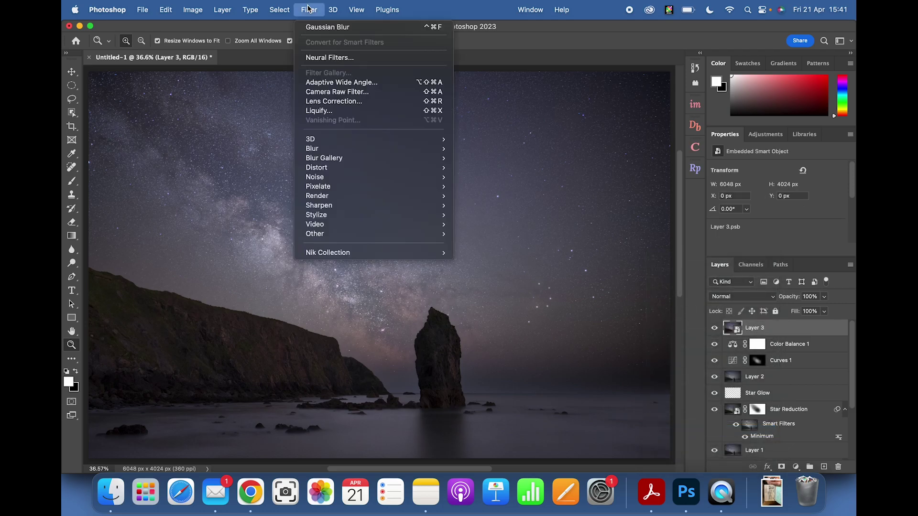
pyautogui.click(331, 92)
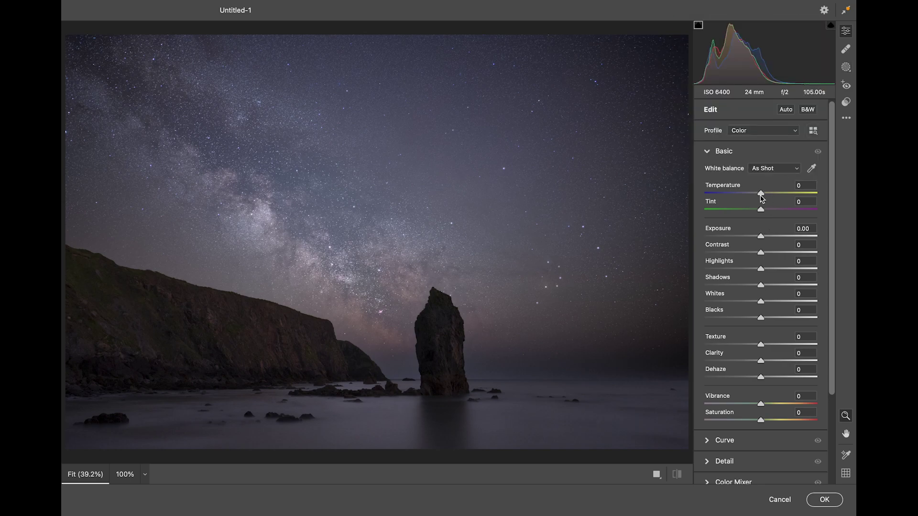
pyautogui.moveTo(761, 194); pyautogui.dragTo(760, 195)
# - Try a large radial gradient mask over the sky with Whites at +20 and delete that mask
pyautogui.click(846, 68)
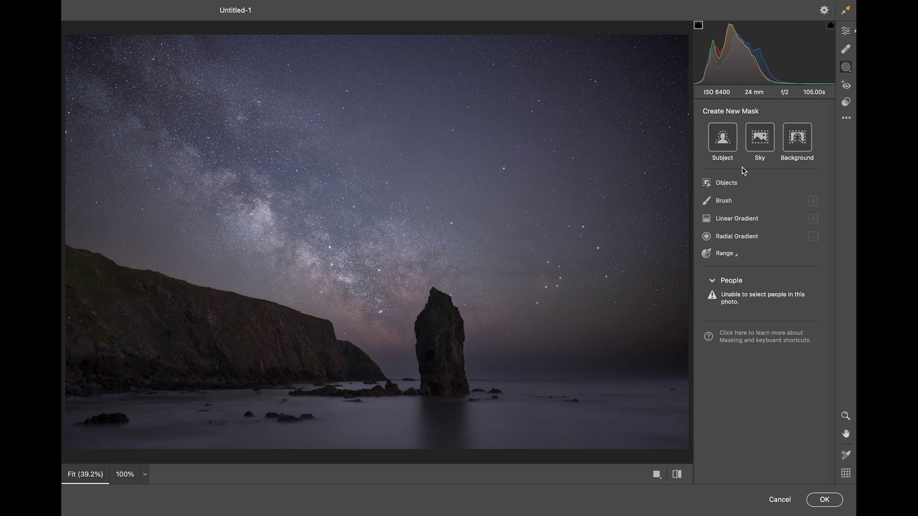
pyautogui.click(719, 236)
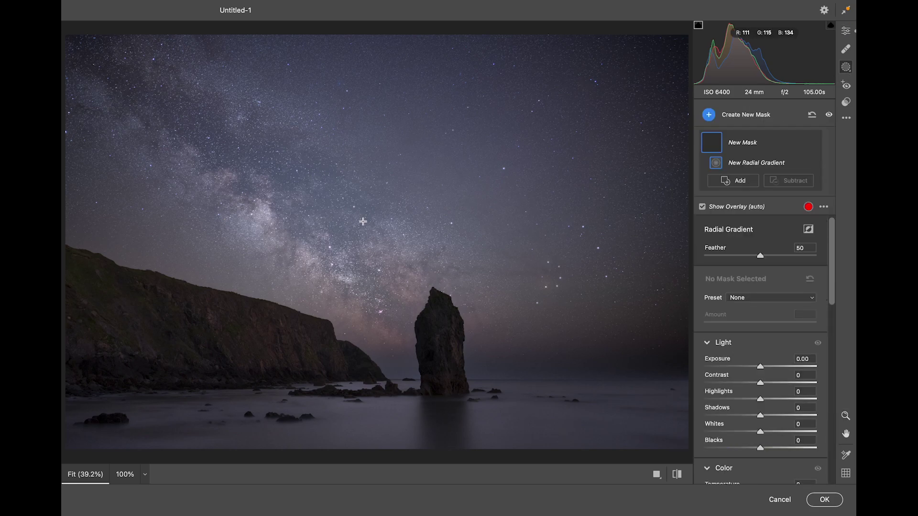
pyautogui.moveTo(362, 222); pyautogui.dragTo(533, 286)
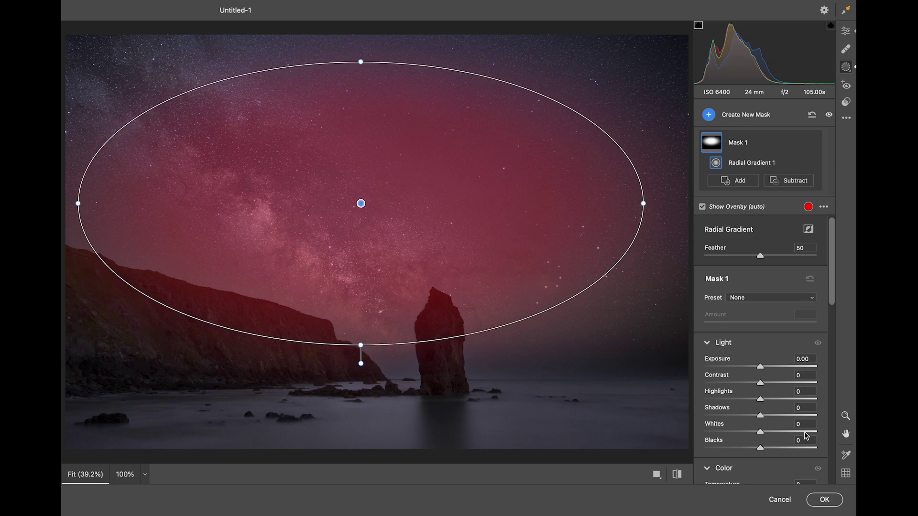
pyautogui.moveTo(761, 435); pyautogui.dragTo(771, 436)
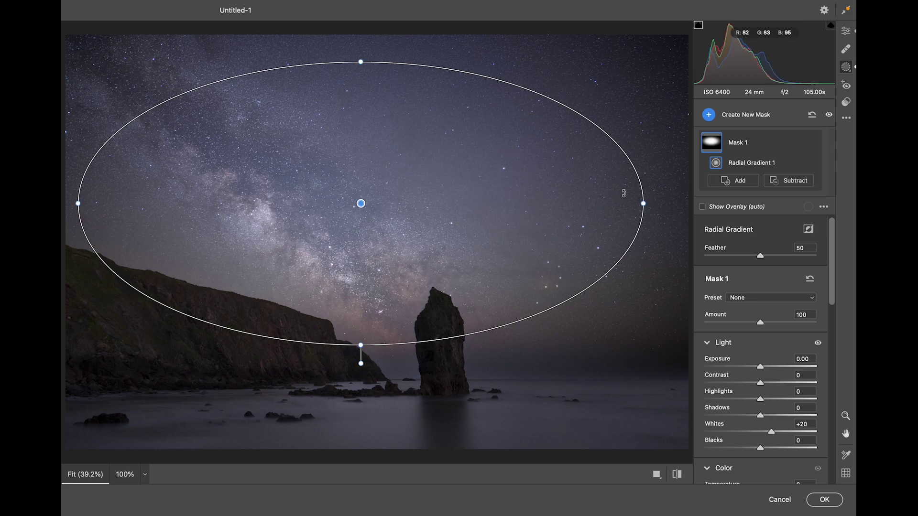
pyautogui.rightClick(361, 204)
pyautogui.click(404, 317)
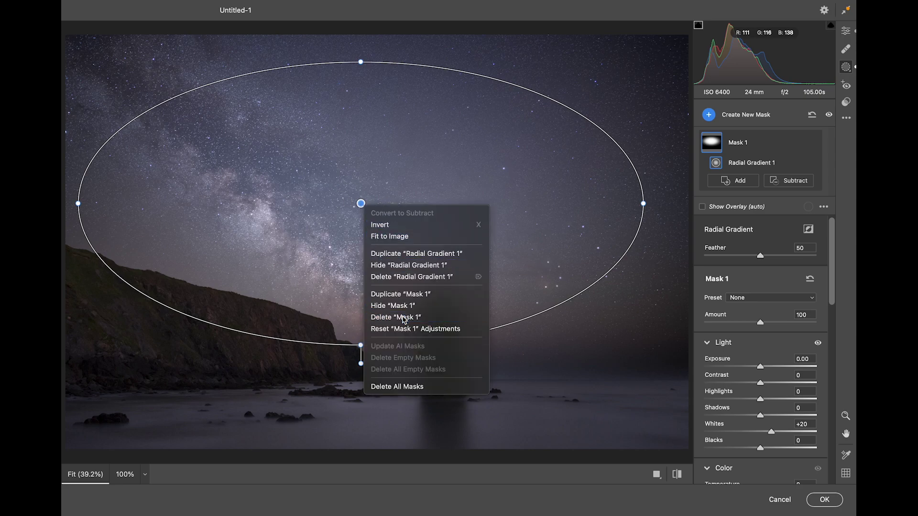
# - Create a brush mask with Contrast +9 and Whites +14, and paint it over the Milky Way core
pyautogui.click(724, 201)
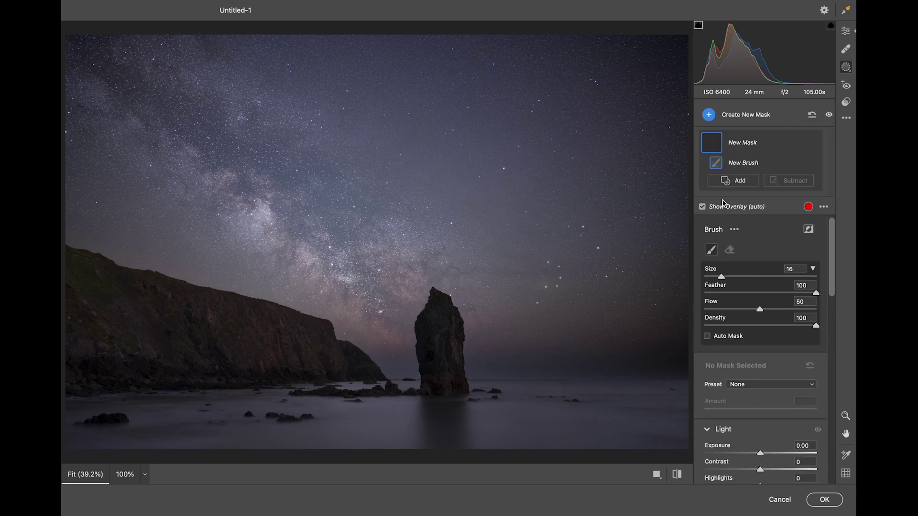
pyautogui.scroll(-3, 749, 391)
pyautogui.moveTo(761, 404); pyautogui.dragTo(765, 404)
pyautogui.moveTo(760, 452); pyautogui.dragTo(768, 452)
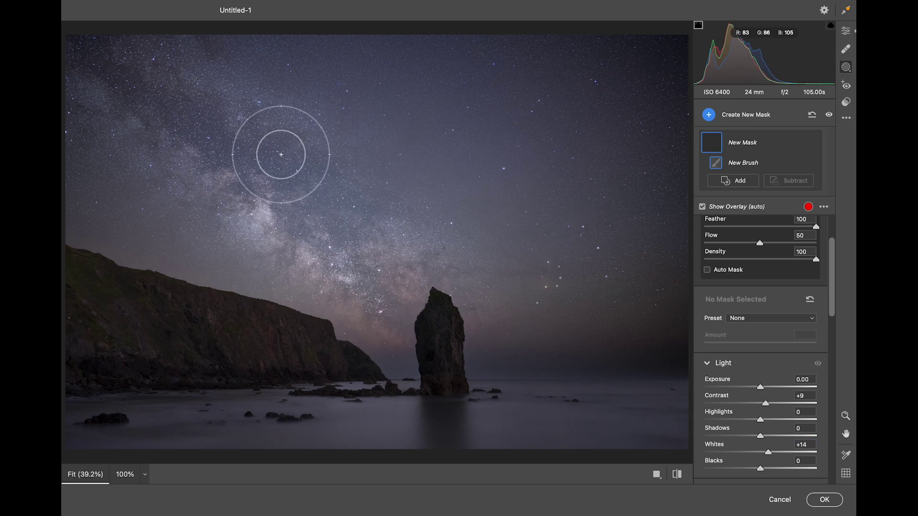
pyautogui.moveTo(332, 213); pyautogui.dragTo(434, 267)
pyautogui.moveTo(367, 227)
pyautogui.mouseDown()
pyautogui.moveTo(488, 311)
pyautogui.moveTo(527, 283)
pyautogui.moveTo(631, 273)
pyautogui.mouseUp()
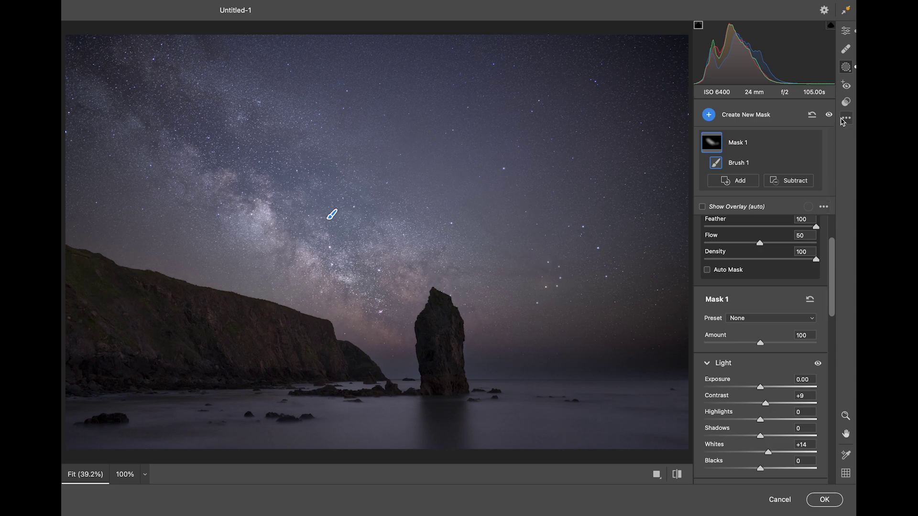
# - Examine the cliffs, sea stack, sea and sky up close in the Camera Raw preview, ending with the whole image in view
pyautogui.click(845, 35)
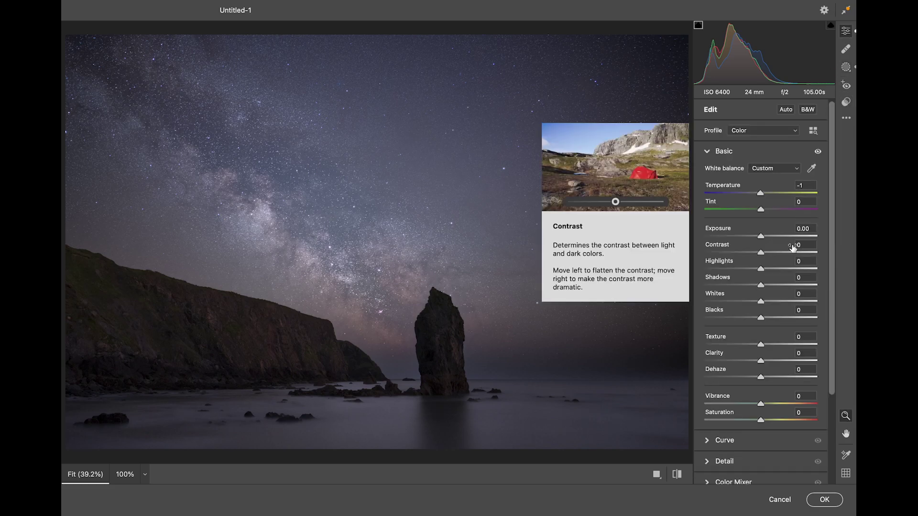
pyautogui.click(434, 344)
pyautogui.press('space')
pyautogui.moveTo(469, 352); pyautogui.dragTo(533, 342)
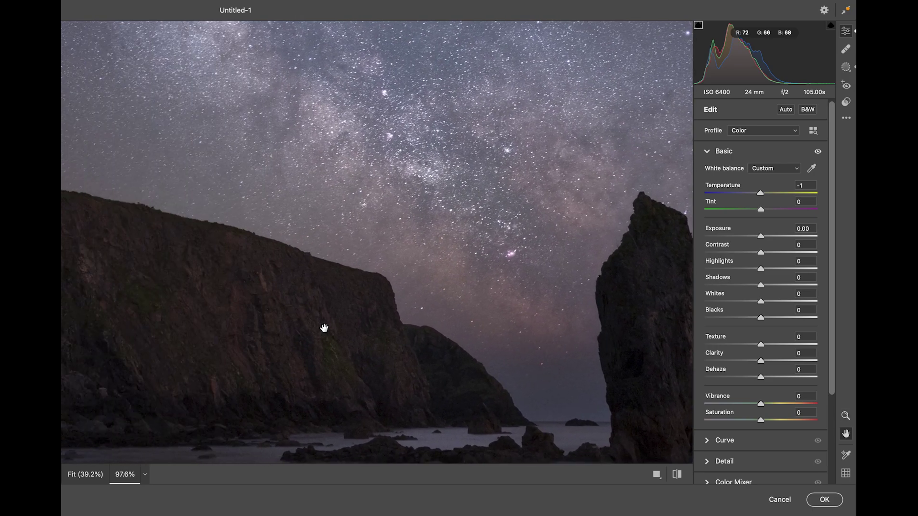
pyautogui.moveTo(345, 328); pyautogui.dragTo(515, 334)
pyautogui.moveTo(555, 258); pyautogui.dragTo(348, 323)
pyautogui.moveTo(464, 341); pyautogui.dragTo(250, 328)
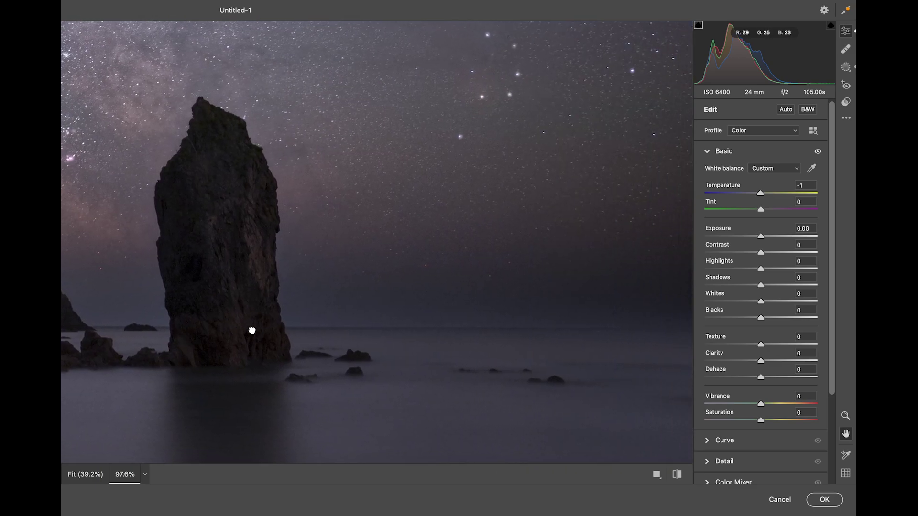
pyautogui.moveTo(443, 197); pyautogui.dragTo(225, 324)
pyautogui.moveTo(340, 298); pyautogui.dragTo(458, 71)
pyautogui.press('z')
pyautogui.moveTo(483, 152); pyautogui.dragTo(445, 152)
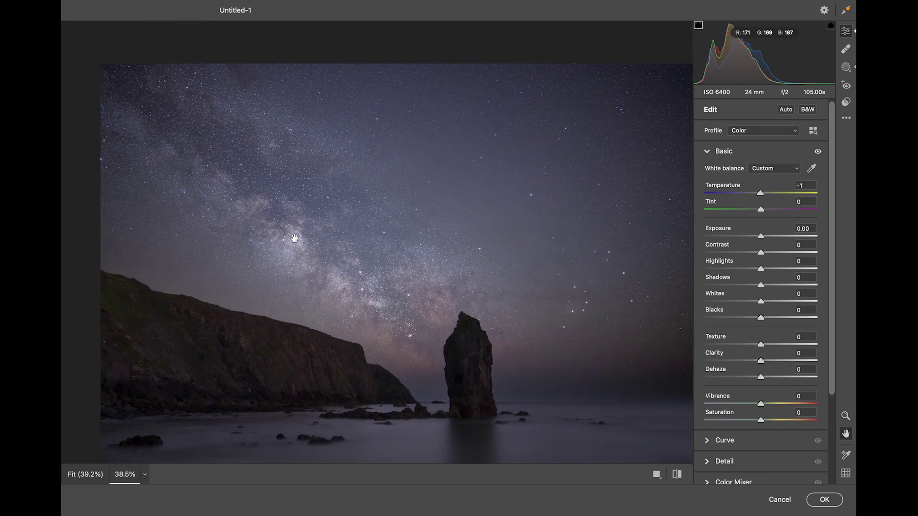
pyautogui.click(145, 475)
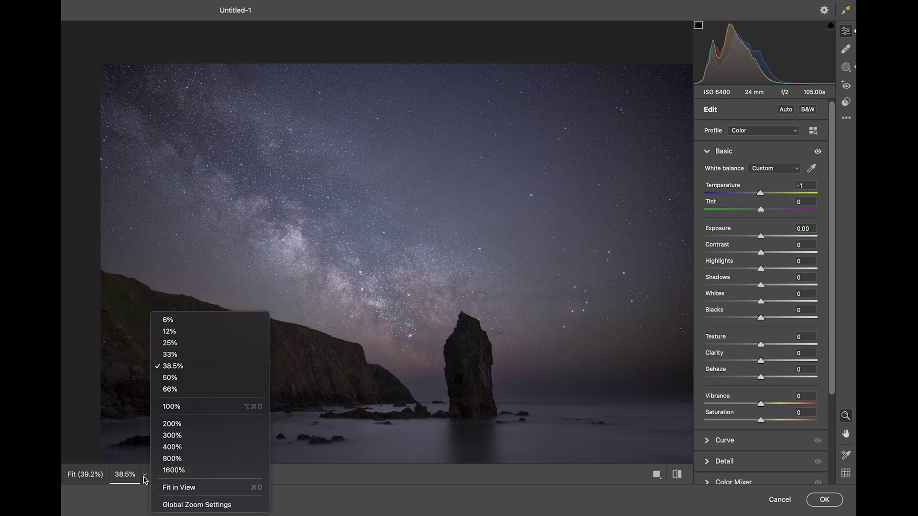
pyautogui.click(183, 487)
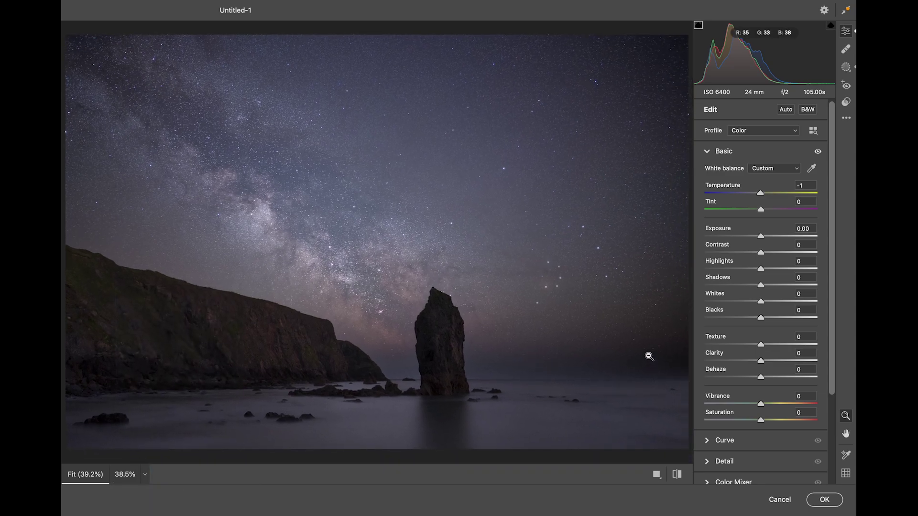
# - Apply the Camera Raw edits to the smart object and view the image in full-screen mode
pyautogui.click(824, 500)
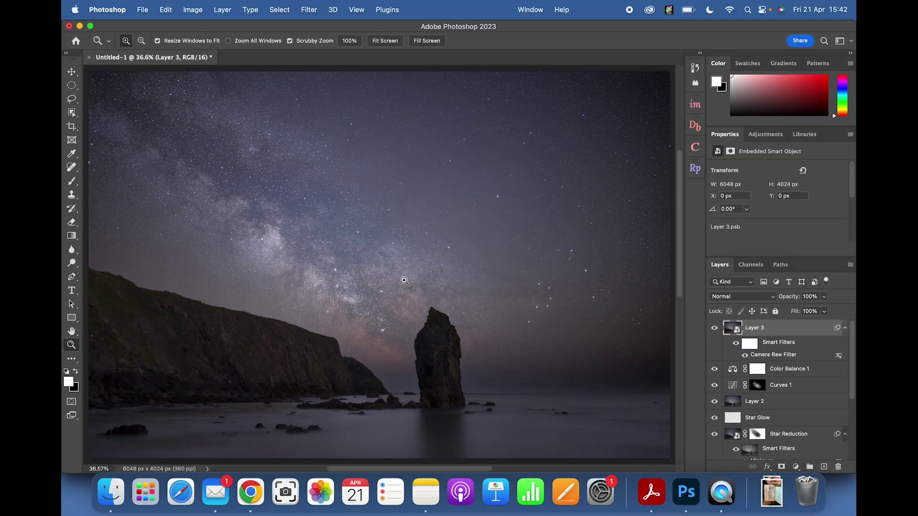
pyautogui.press('f')
pyautogui.press('f')
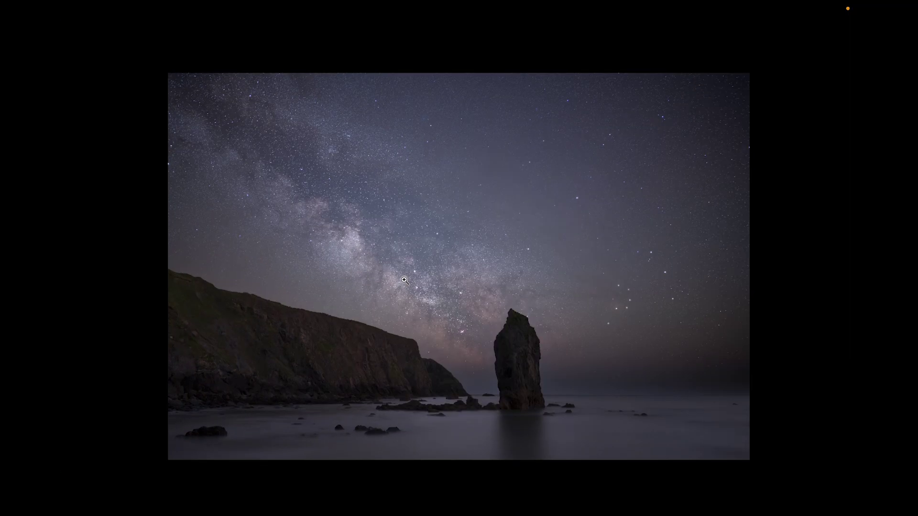
pyautogui.moveTo(64, 315)
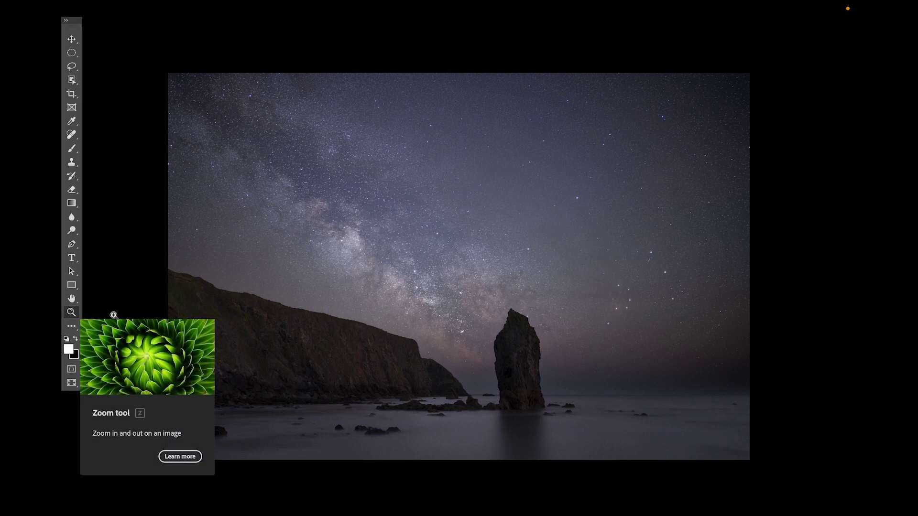